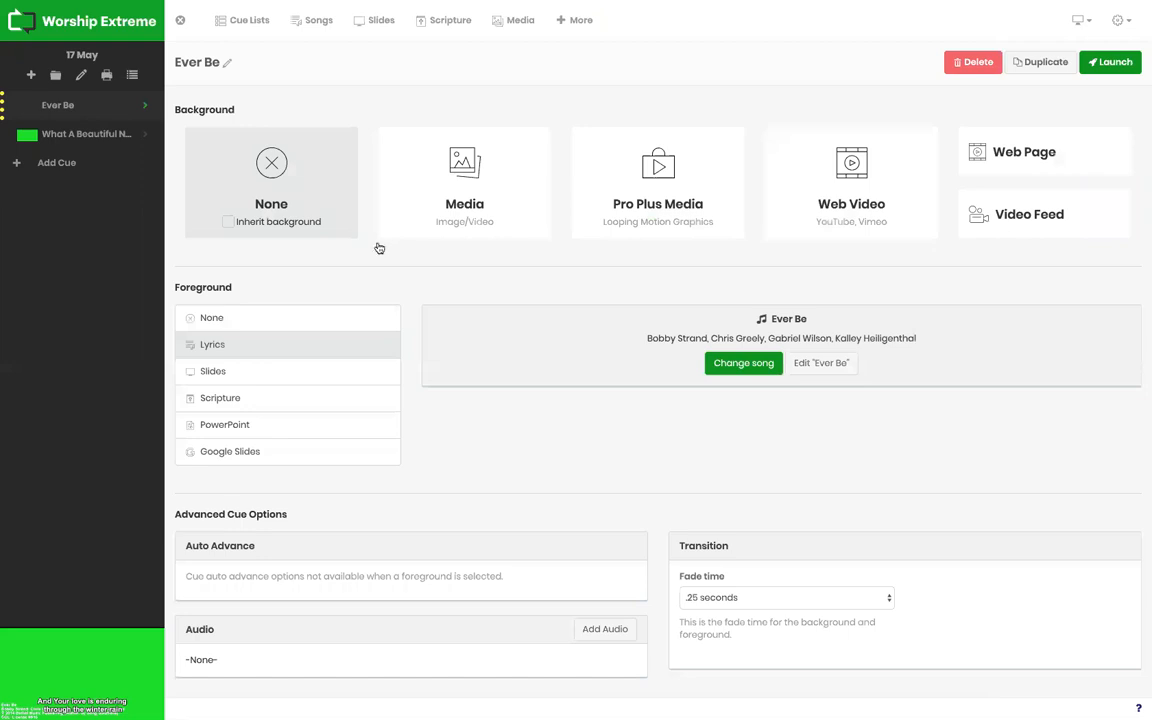
# Set the background of the Ever Be cue to the media image greenscreen.png
pyautogui.click(95, 112)
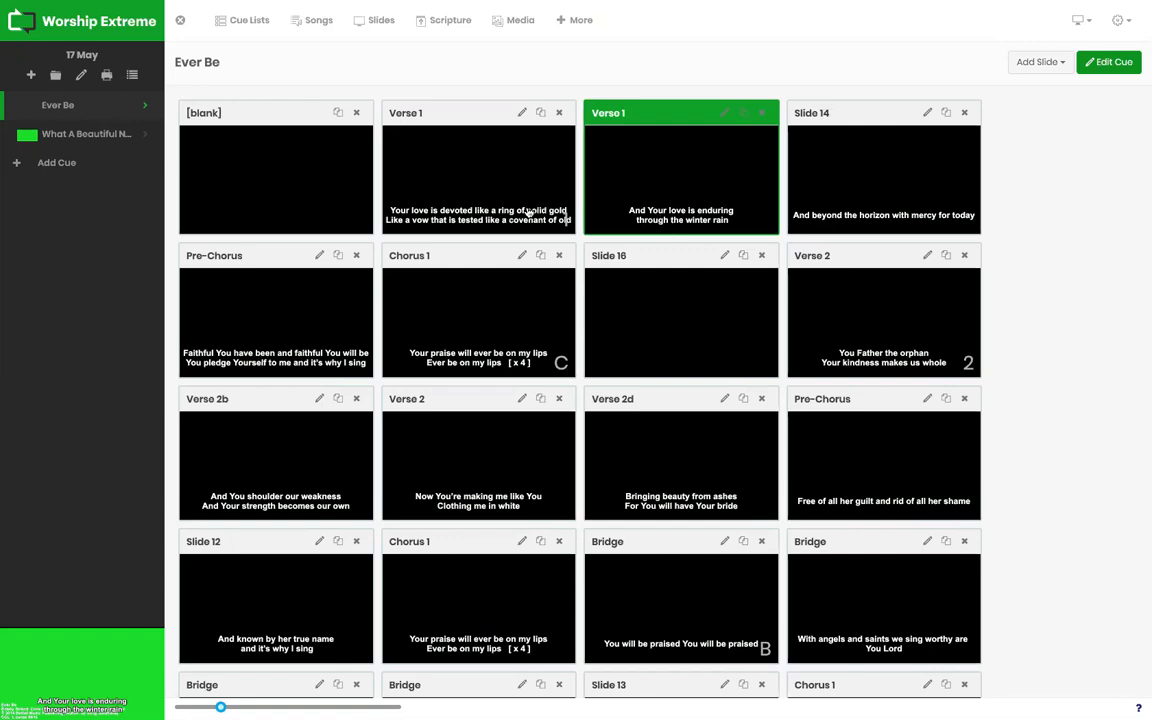
pyautogui.click(144, 108)
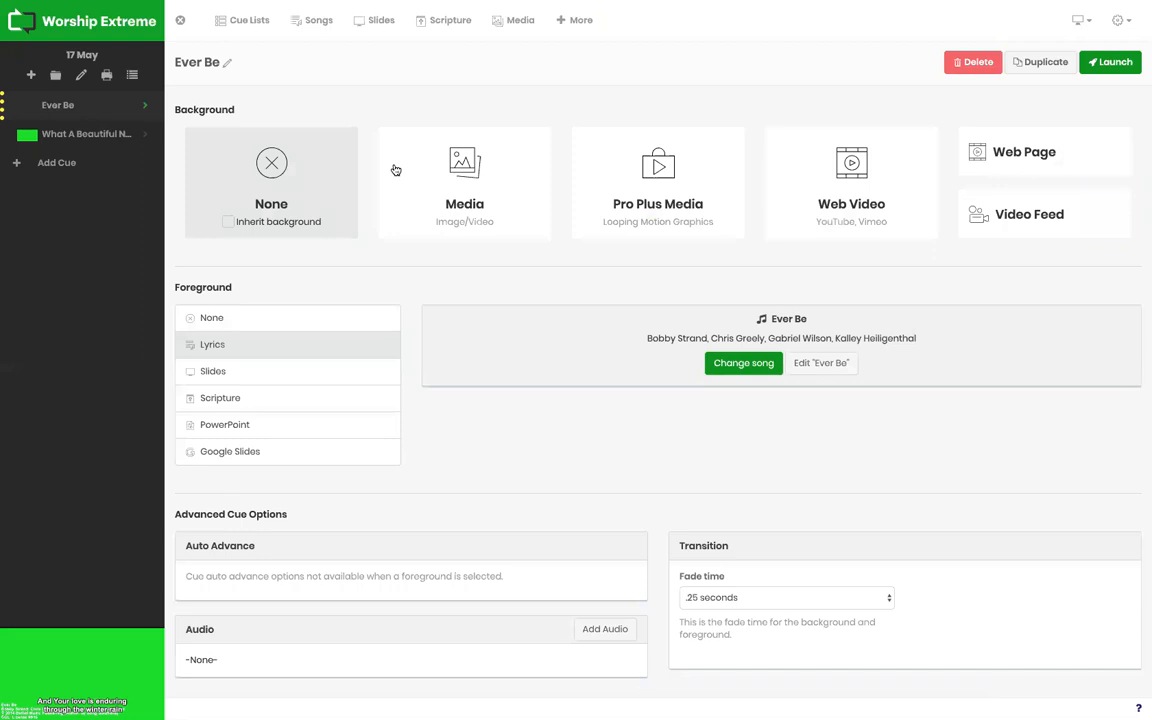
pyautogui.click(450, 182)
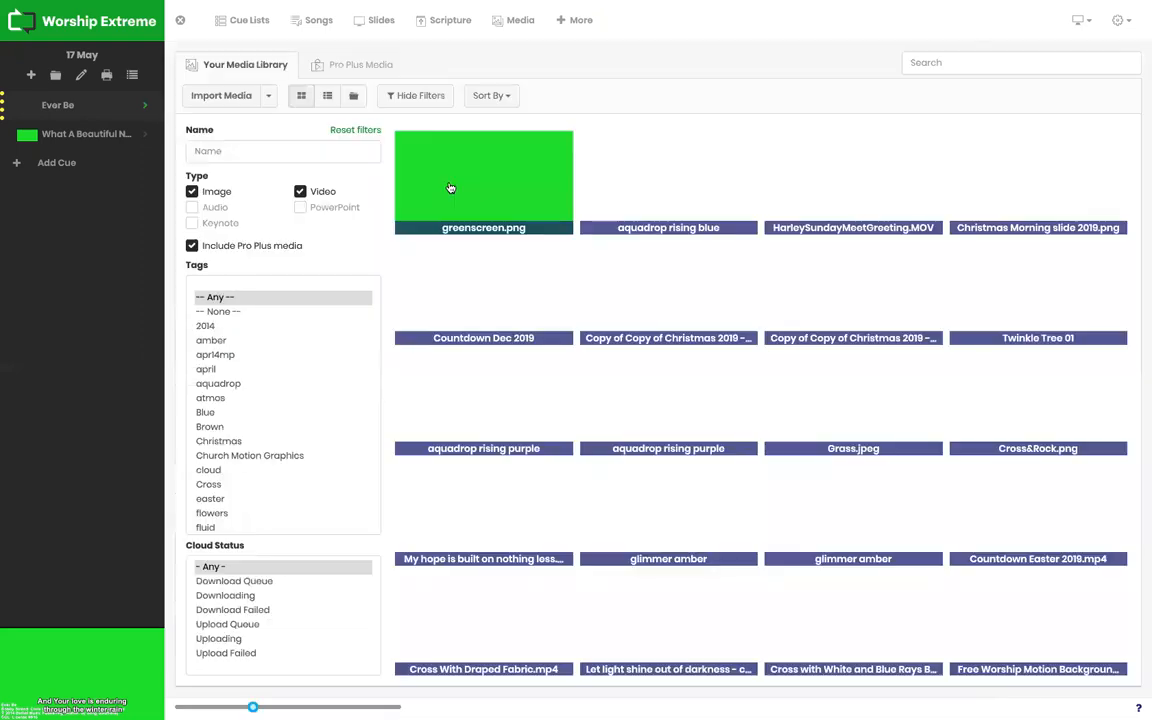
pyautogui.click(452, 172)
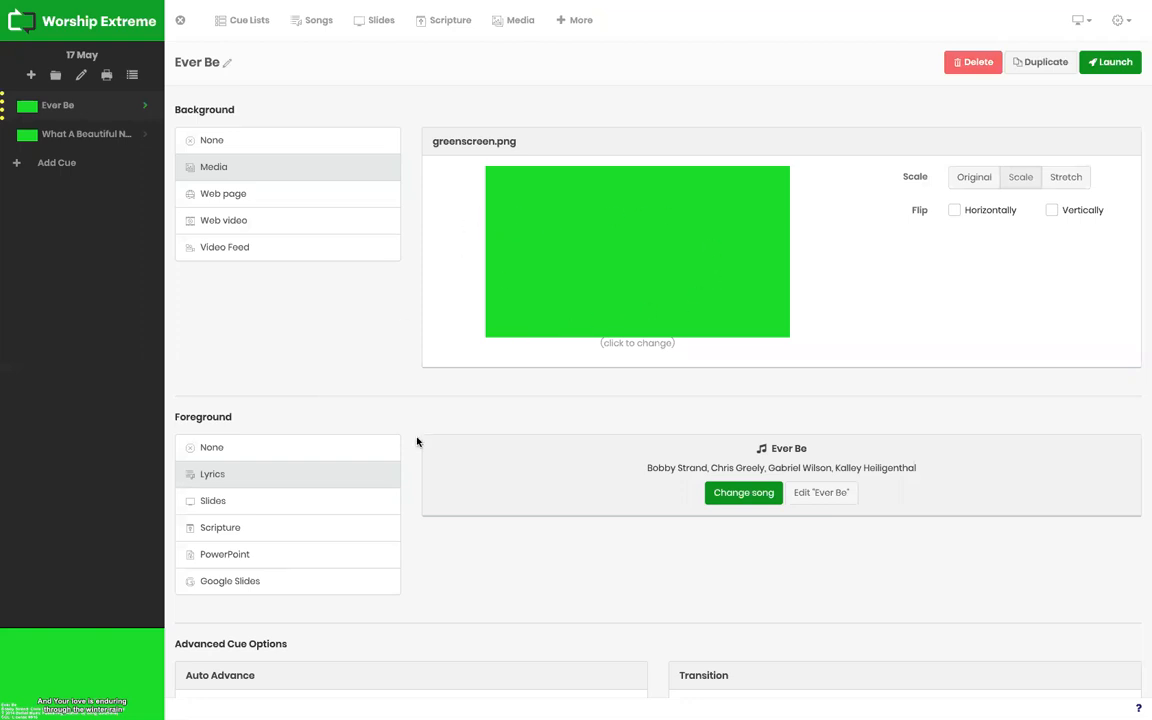
# Review the shadow and outline formatting of the Online lyrics template used by Ever Be, and return to the cue's slides
pyautogui.click(838, 500)
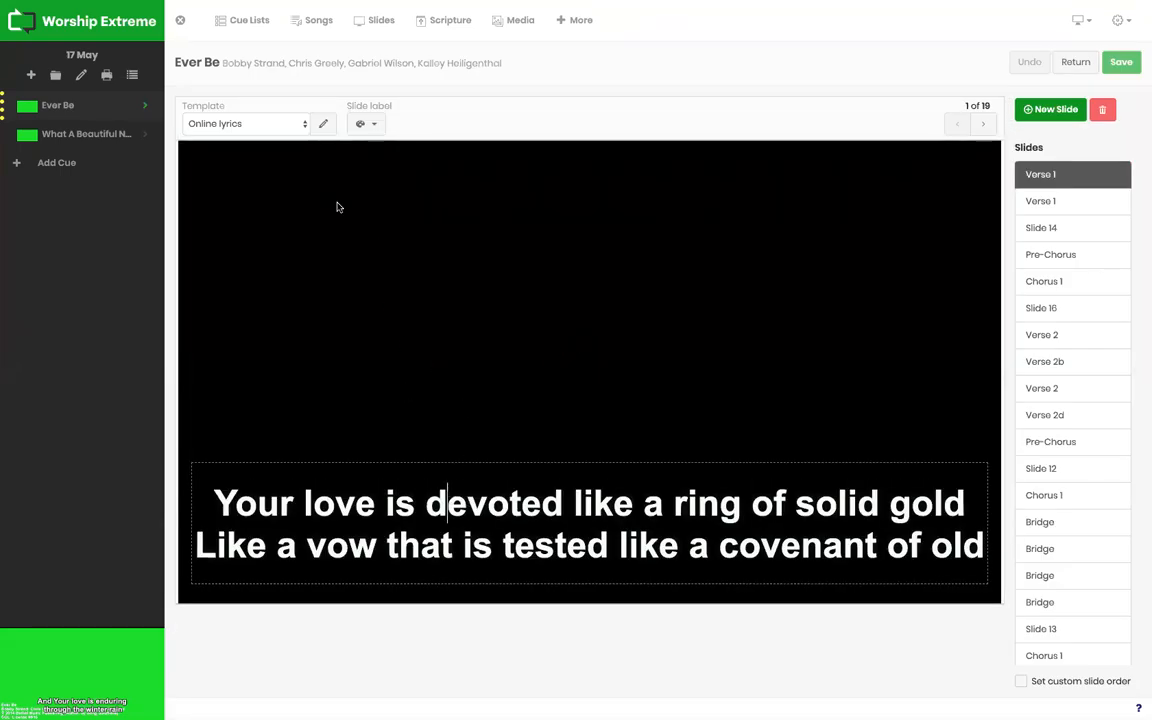
pyautogui.click(323, 123)
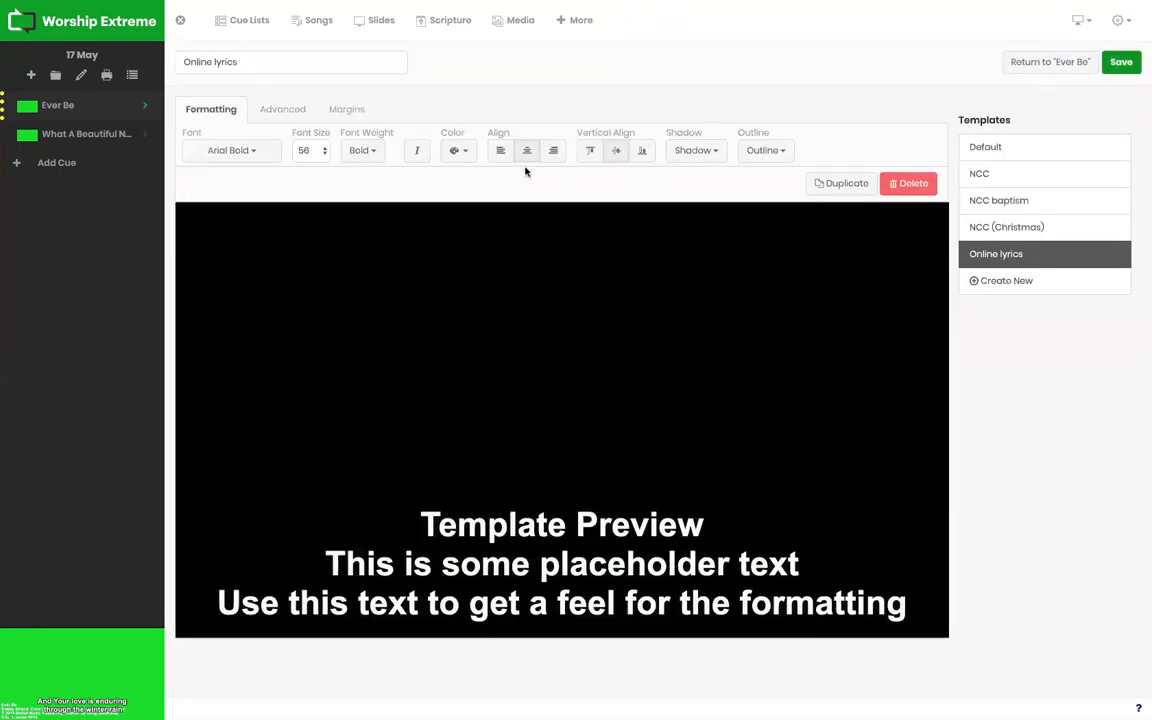
pyautogui.click(712, 153)
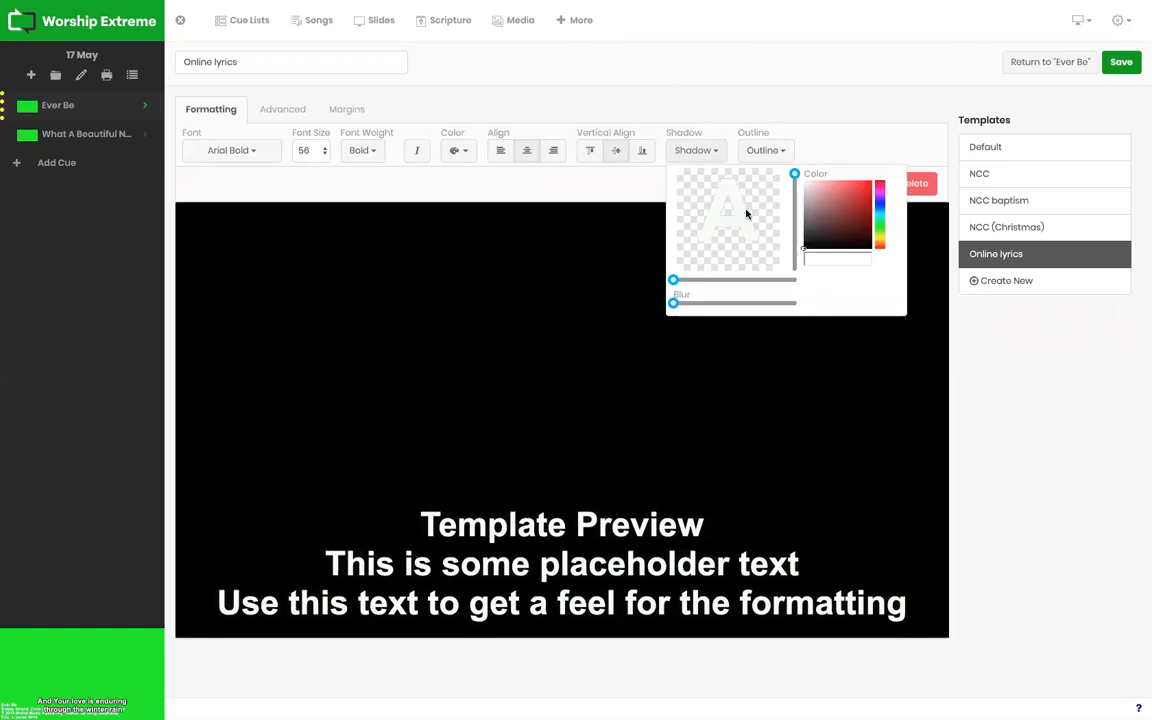
pyautogui.click(770, 152)
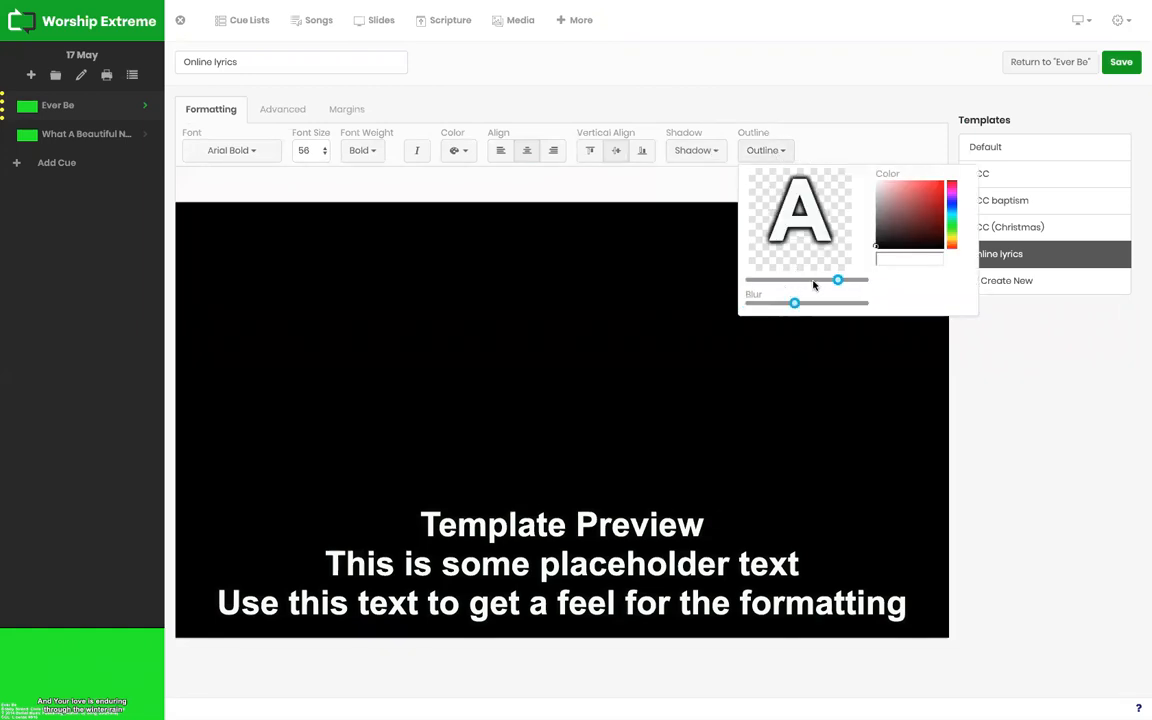
pyautogui.click(568, 184)
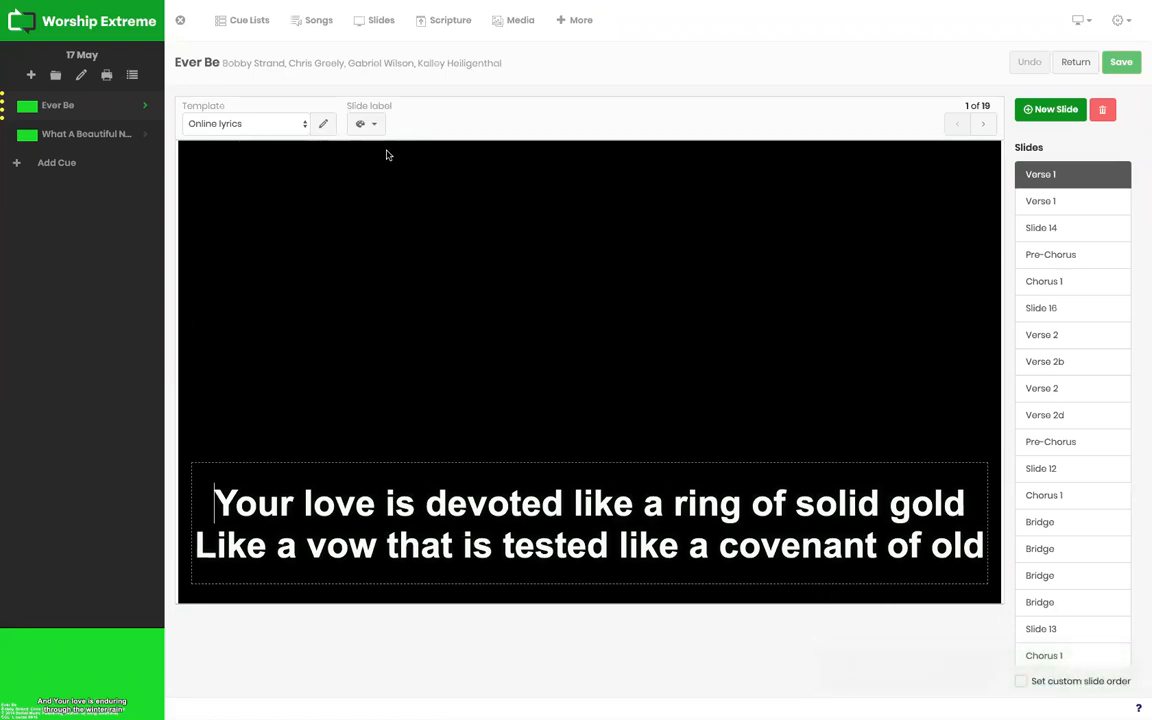
pyautogui.click(90, 107)
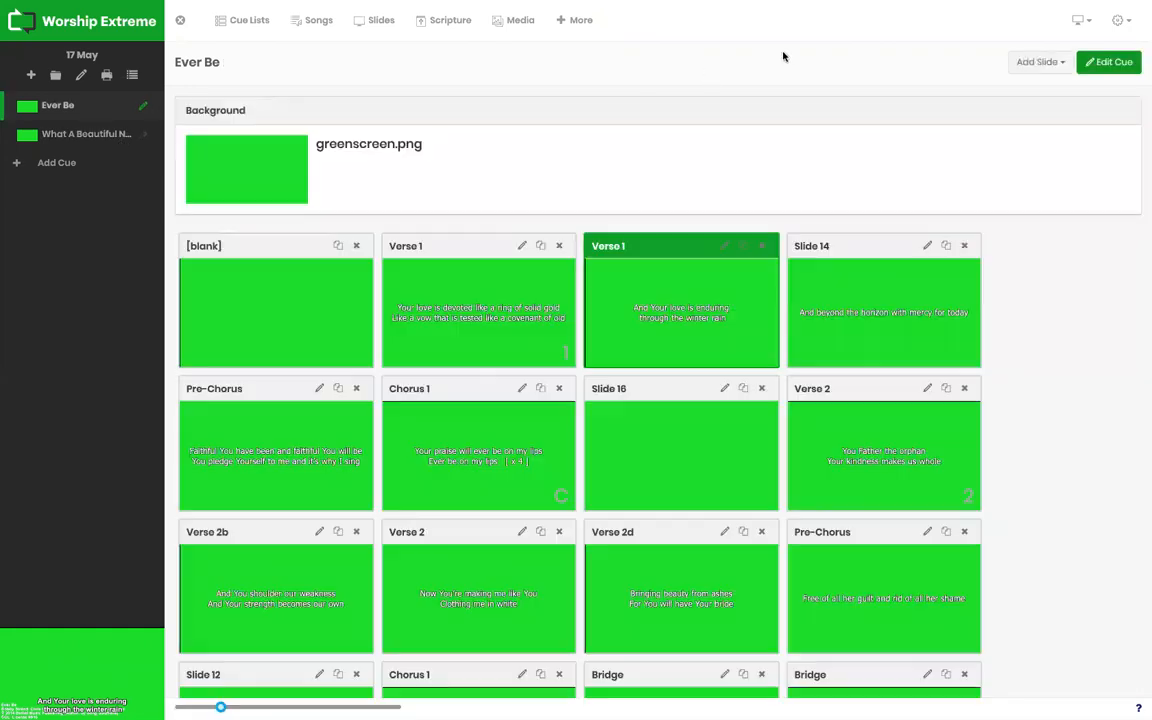
# Check the Main Display output setting and the system's AirPlay display options
pyautogui.click(1085, 21)
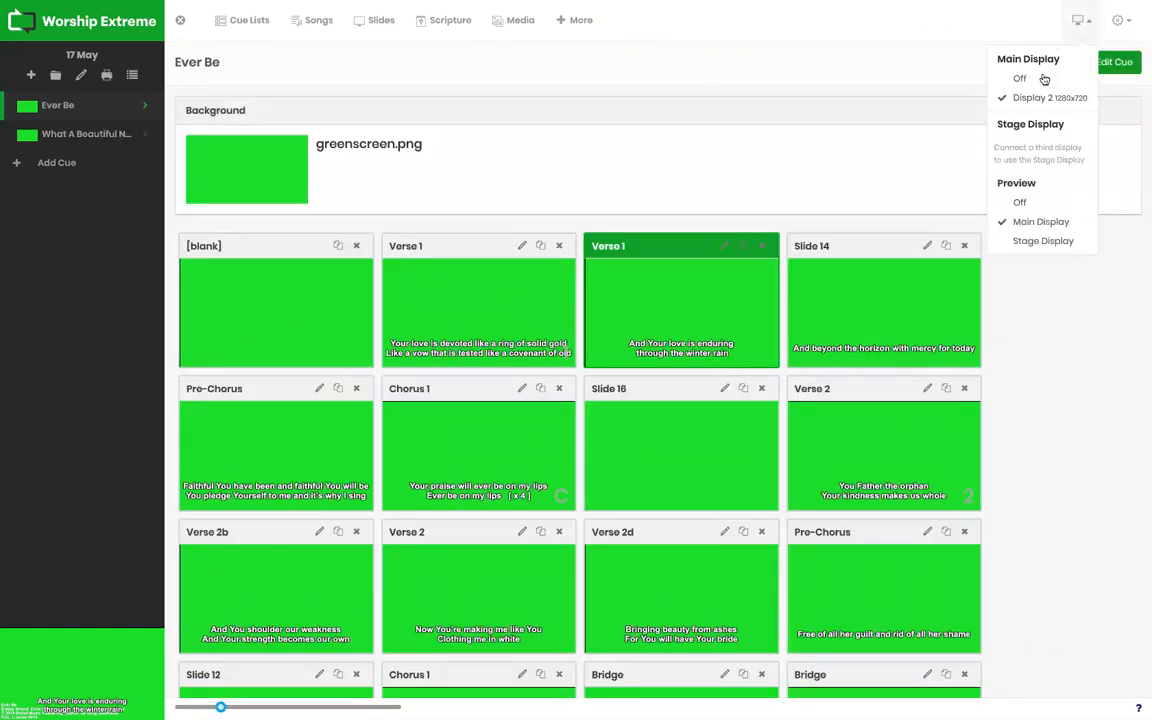
pyautogui.click(825, 86)
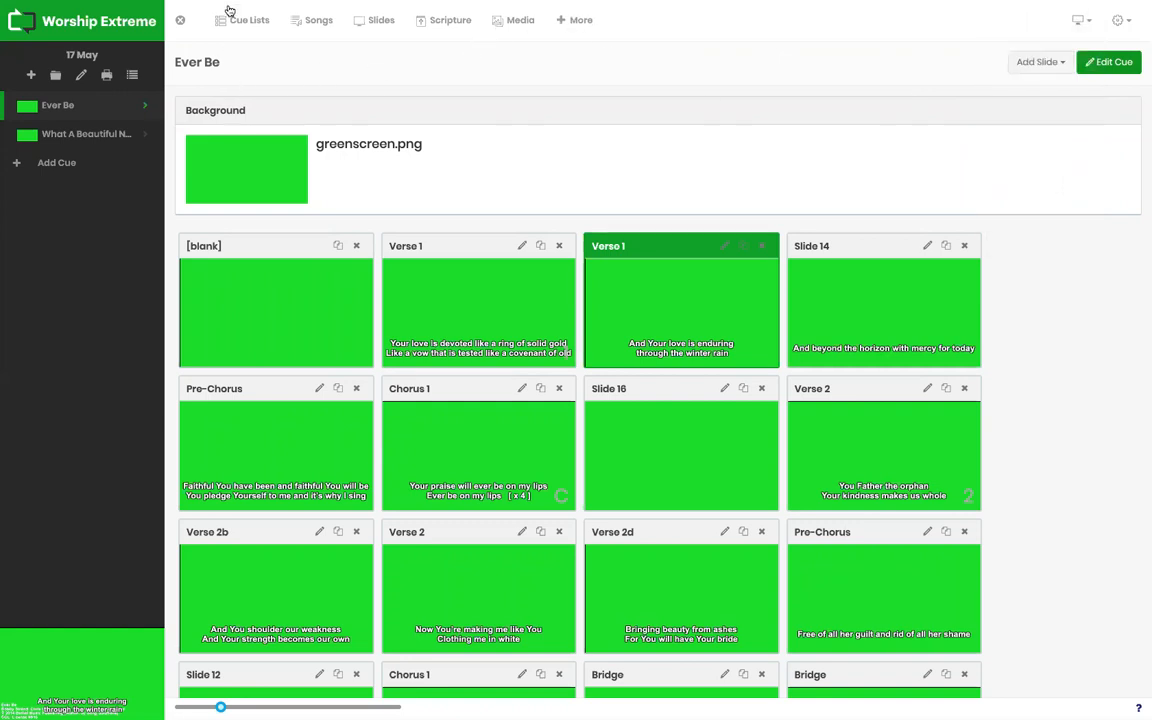
pyautogui.moveTo(678, 10)
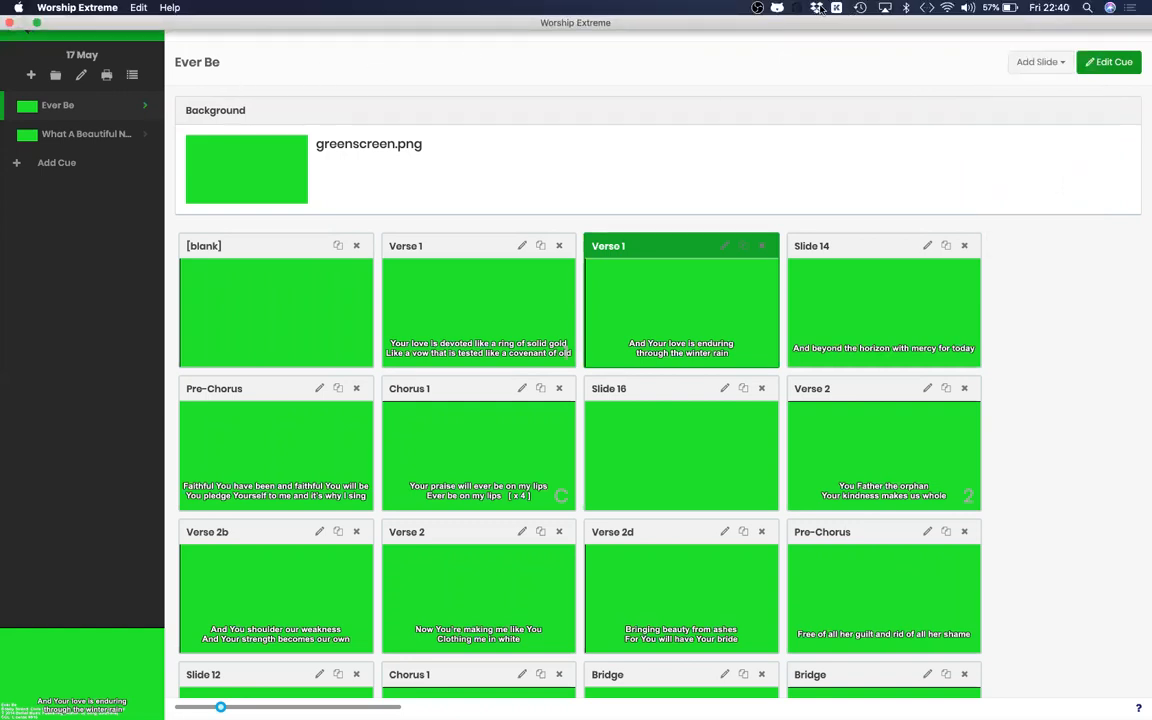
pyautogui.click(884, 8)
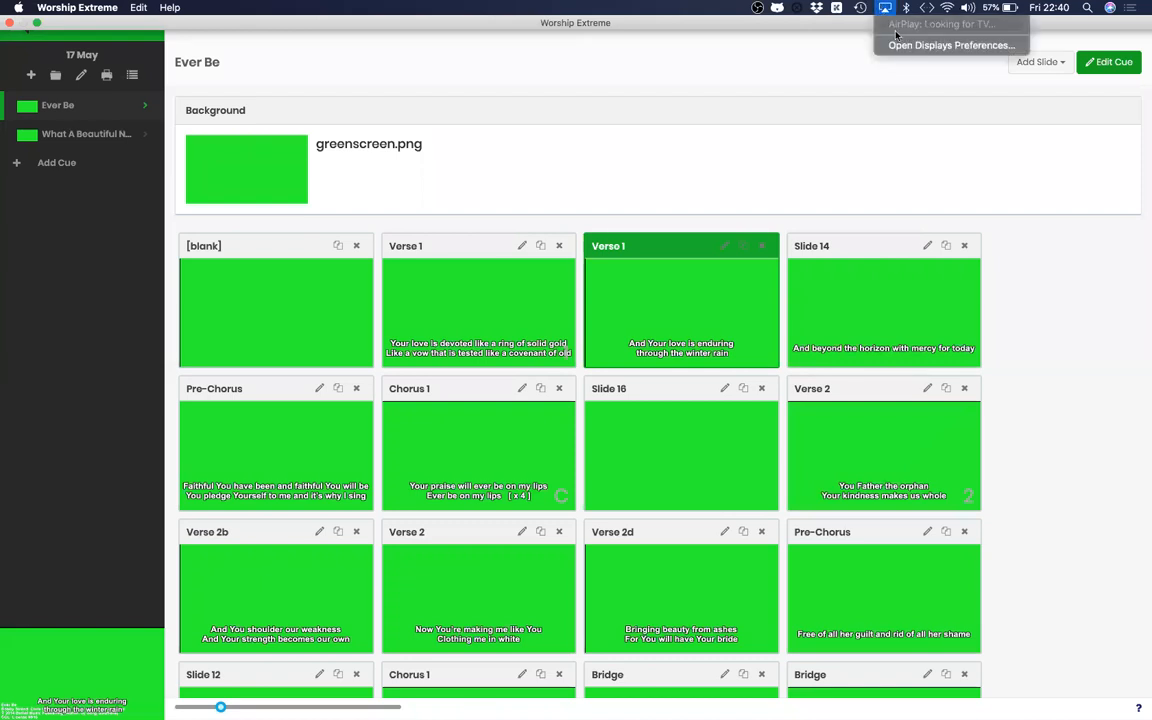
pyautogui.click(702, 208)
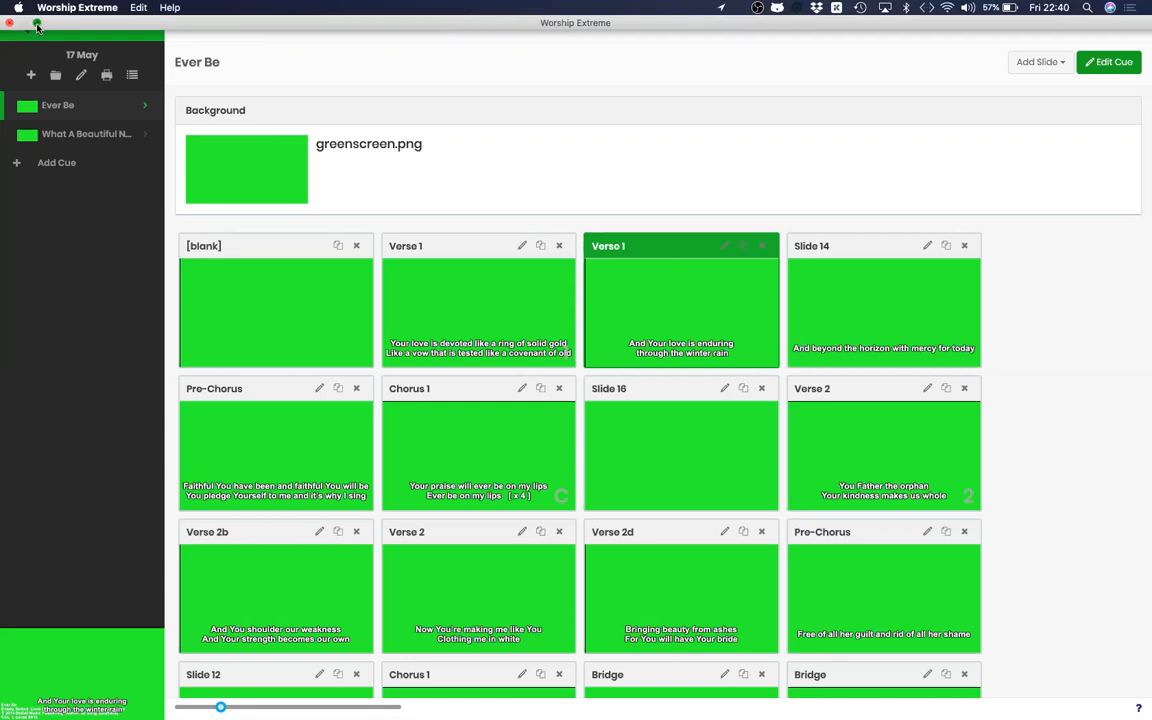
# Take the window out of full screen and inspect the HDMI2K external display's resolution options in EasyRes
pyautogui.click(37, 24)
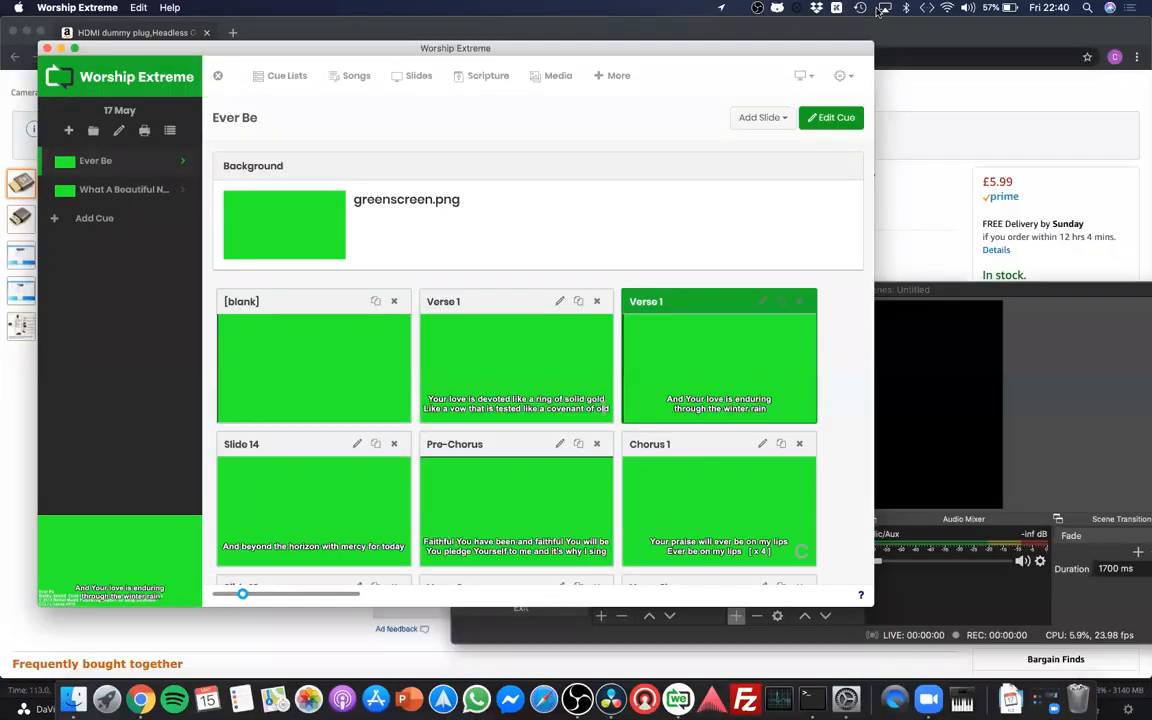
pyautogui.click(885, 8)
pyautogui.click(895, 46)
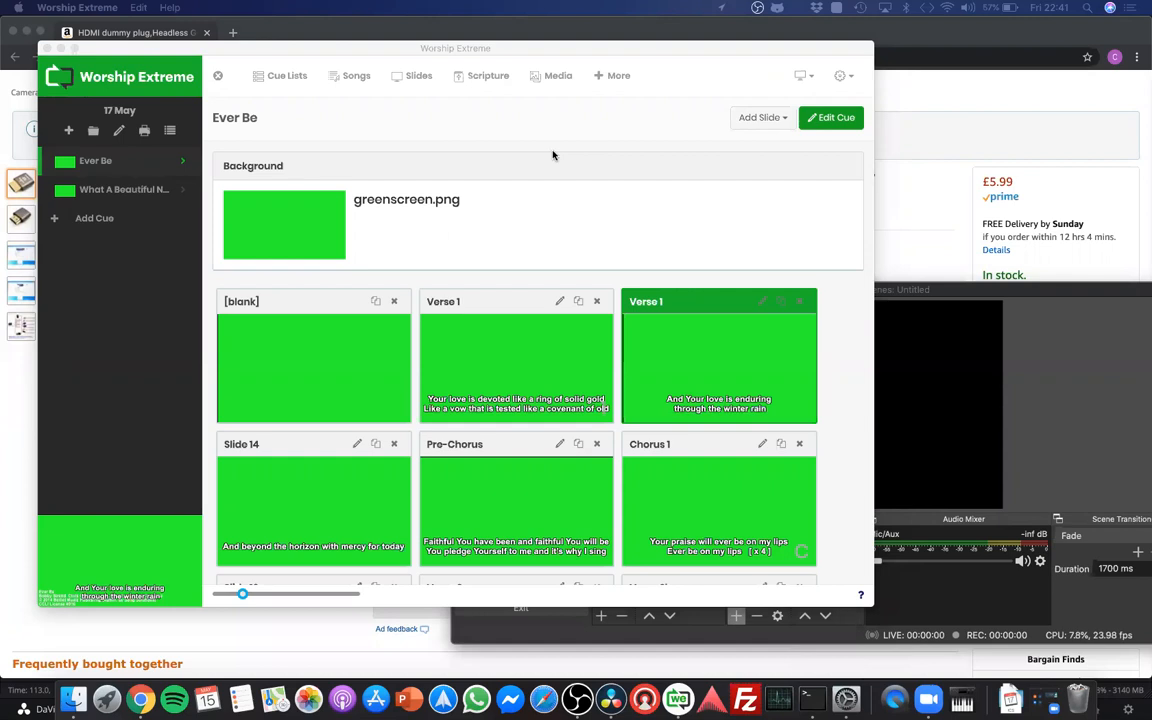
pyautogui.press('super+space')
pyautogui.press('Escape')
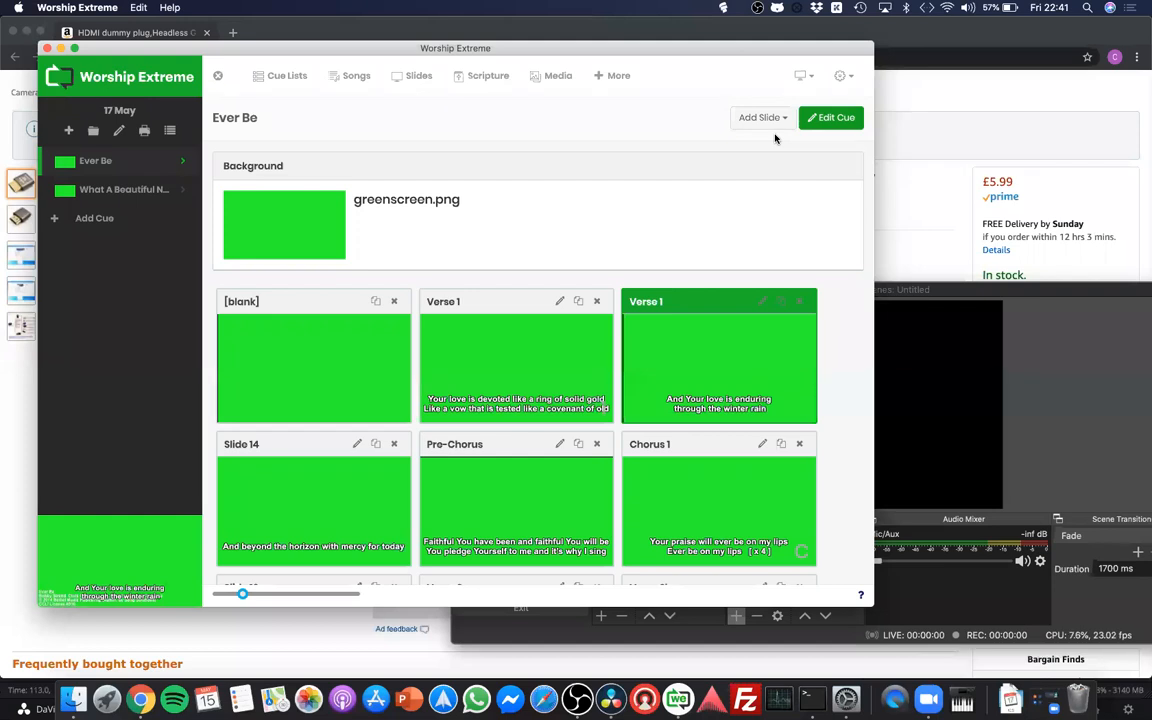
pyautogui.click(723, 7)
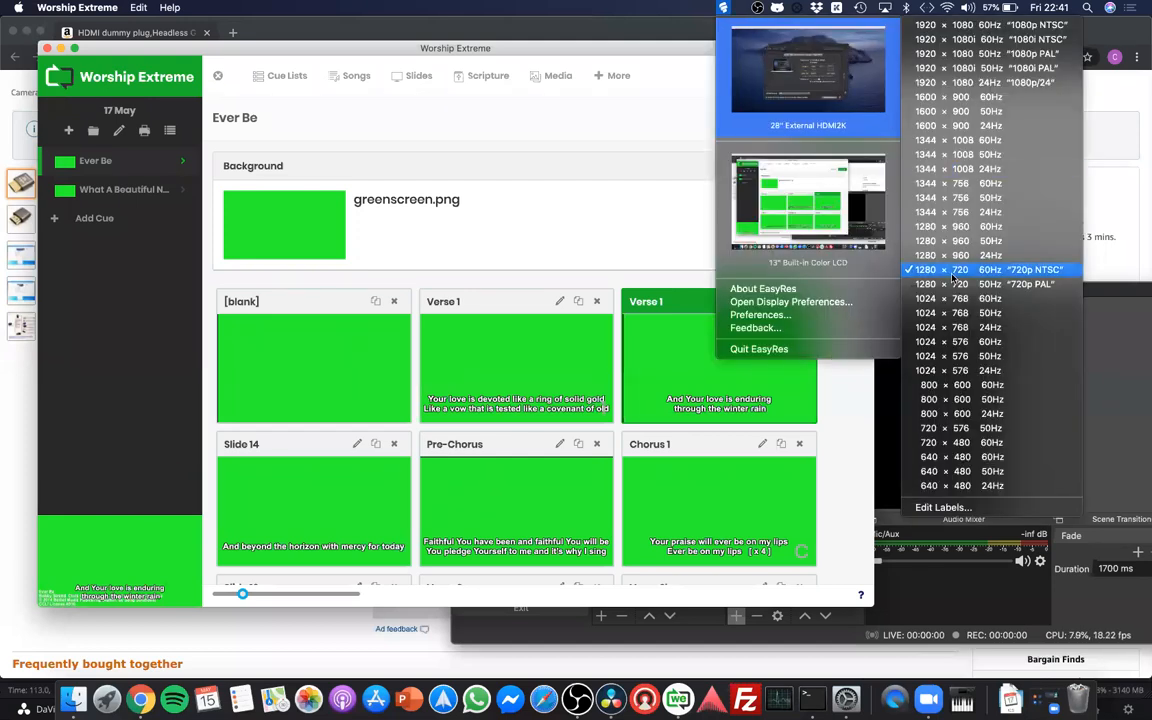
pyautogui.click(355, 160)
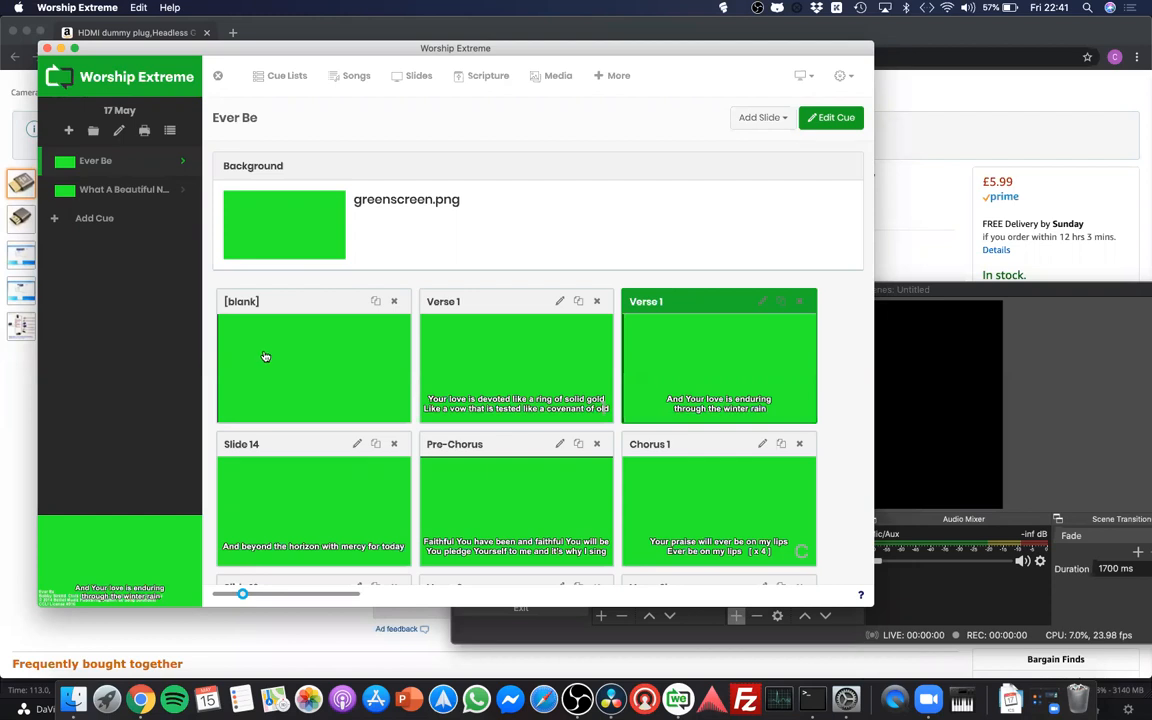
# Switch to Chrome to view the HDMI dummy plug page, minimise it, and bring OBS to the front
pyautogui.press('super+Tab')
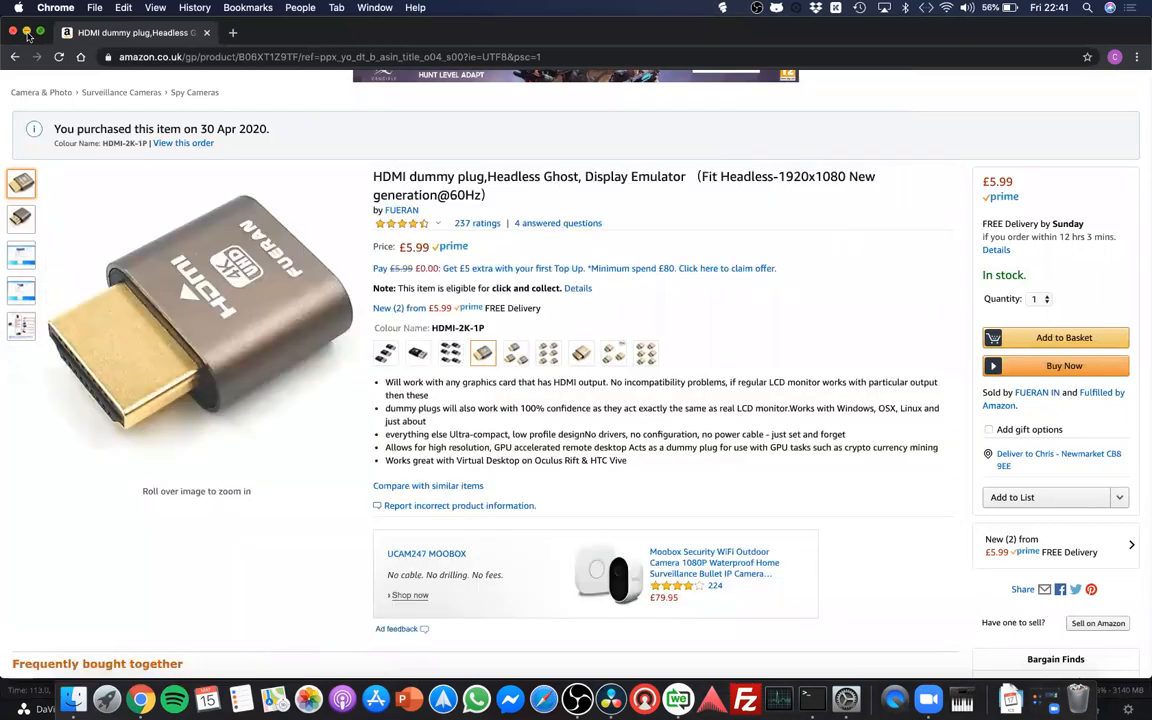
pyautogui.press('super+m')
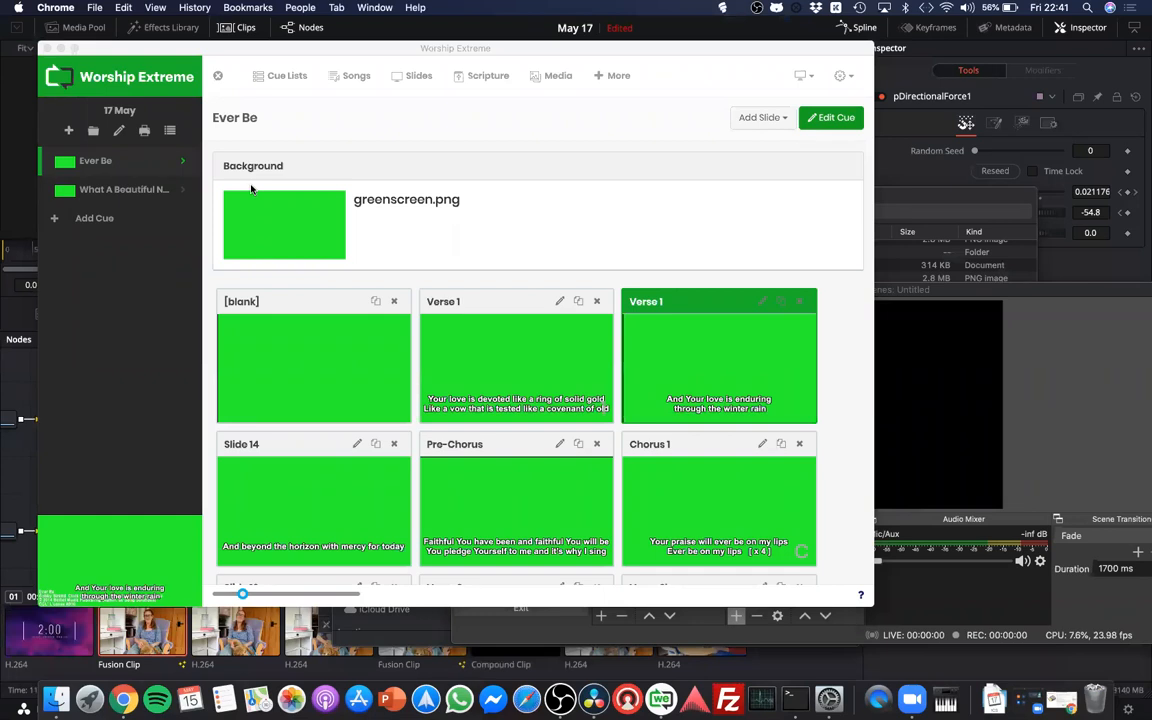
pyautogui.click(887, 296)
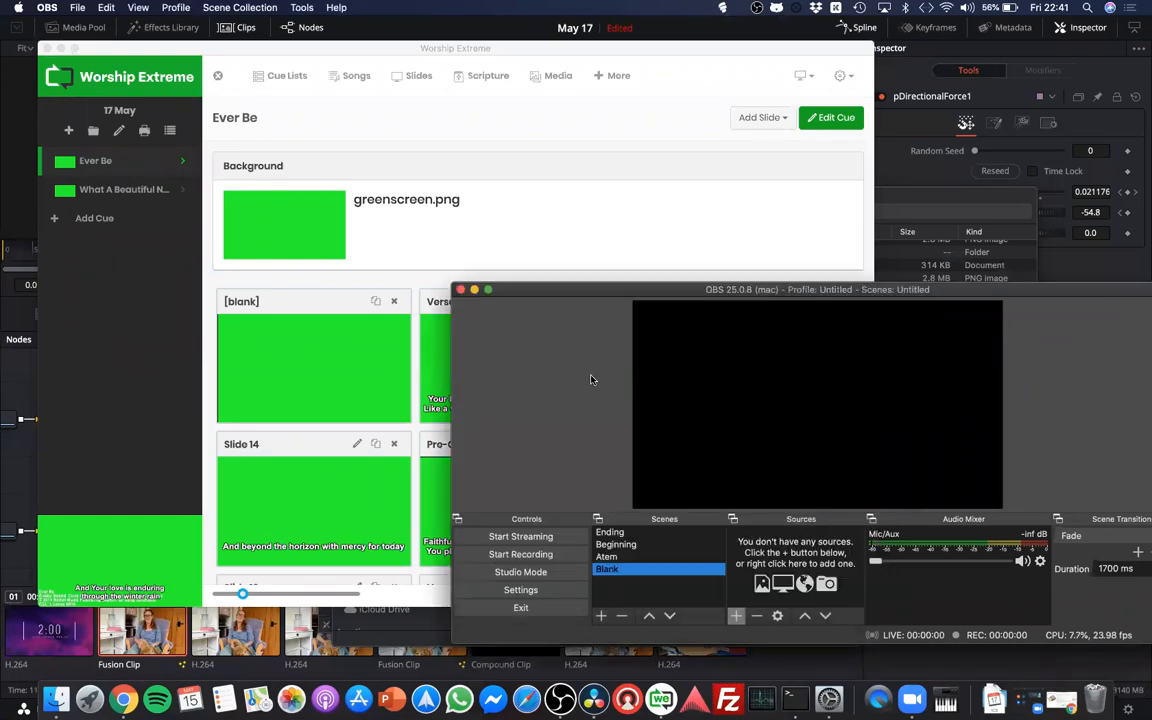
# Create a new OBS scene named Lyrics overlay
pyautogui.click(602, 616)
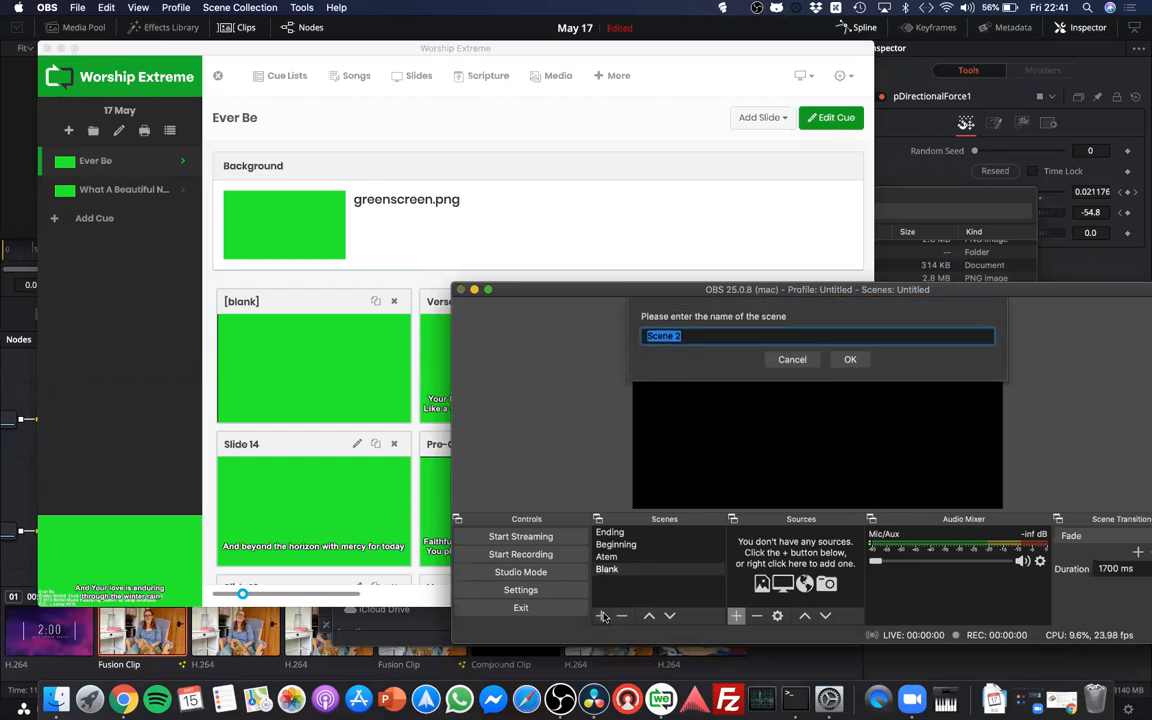
pyautogui.write('Lyrics overlay')
pyautogui.press('Return')
# Add a Media Source to the Lyrics overlay scene that plays the local file Ever Be What a Beautiful.mp4
pyautogui.click(737, 616)
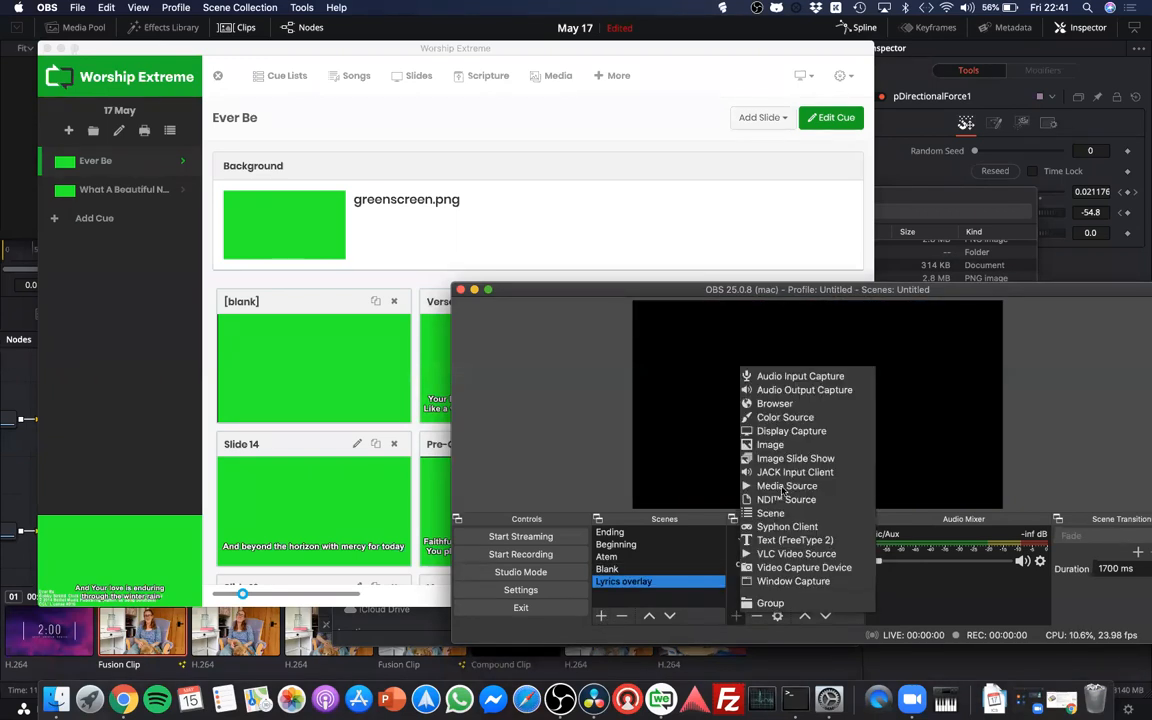
pyautogui.click(800, 485)
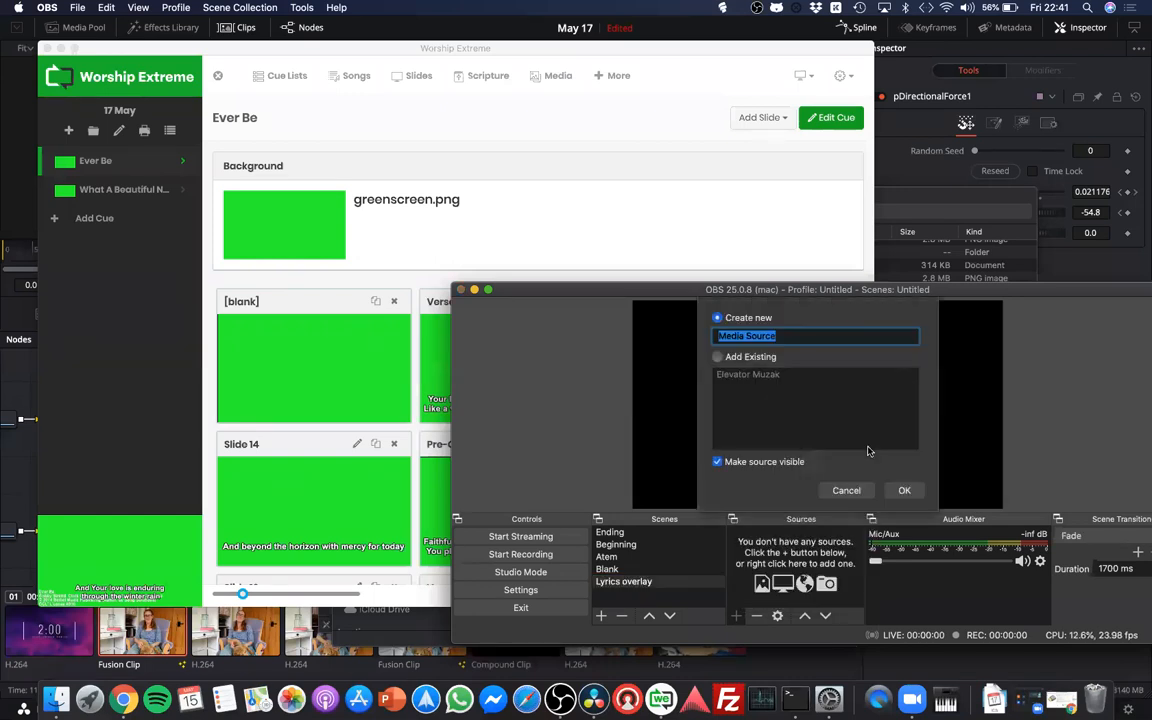
pyautogui.click(902, 489)
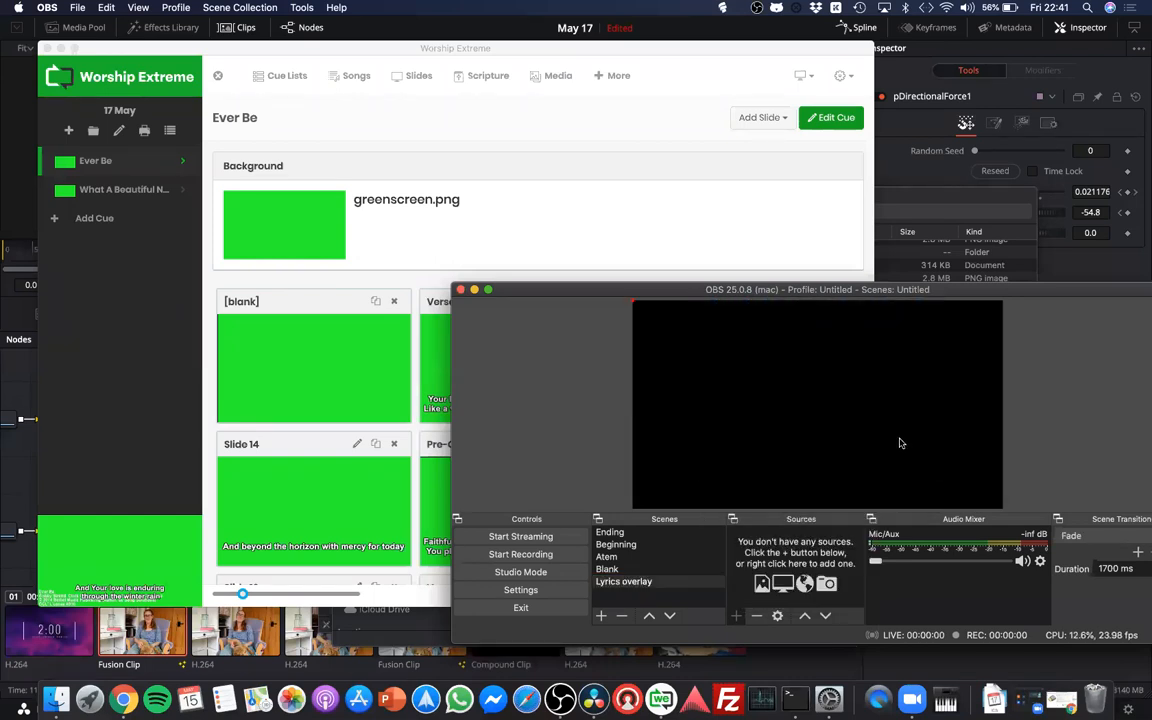
pyautogui.click(1019, 532)
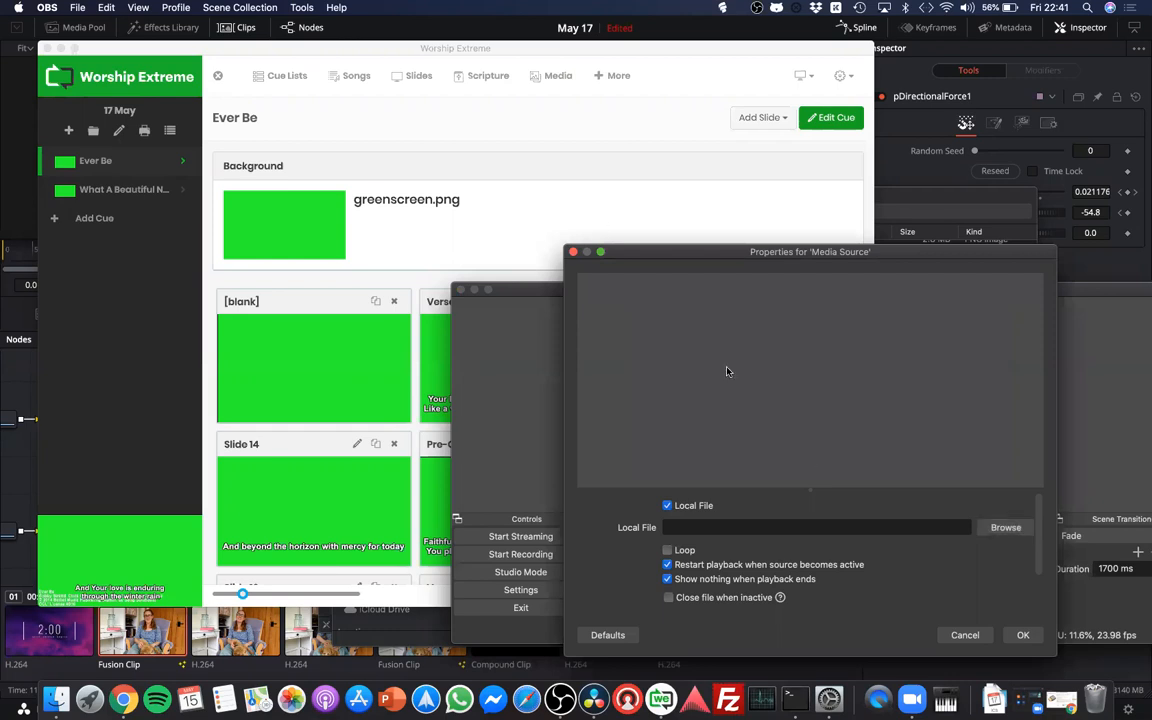
pyautogui.click(500, 141)
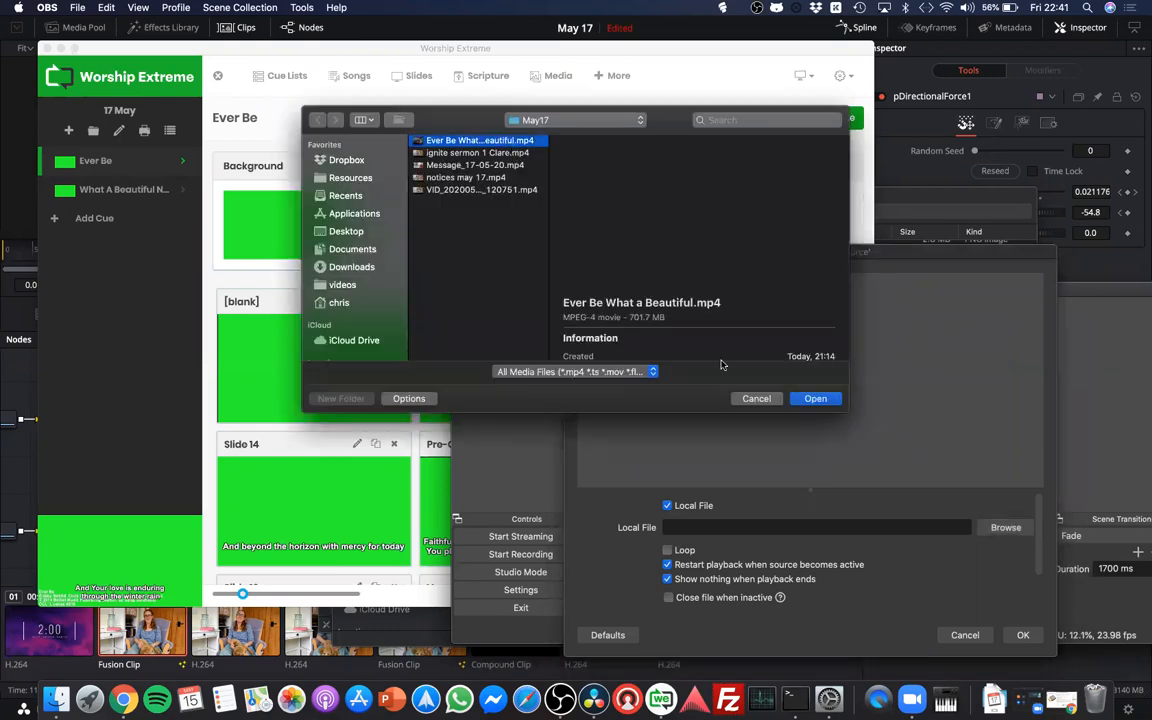
pyautogui.click(808, 399)
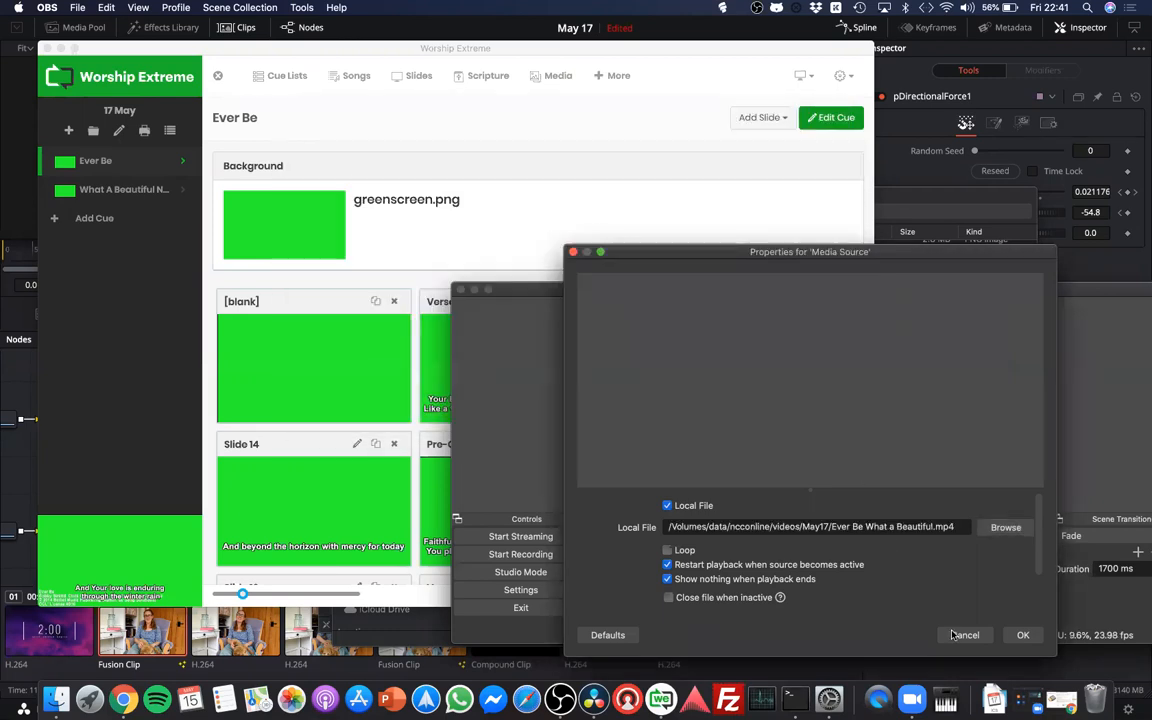
pyautogui.click(1021, 634)
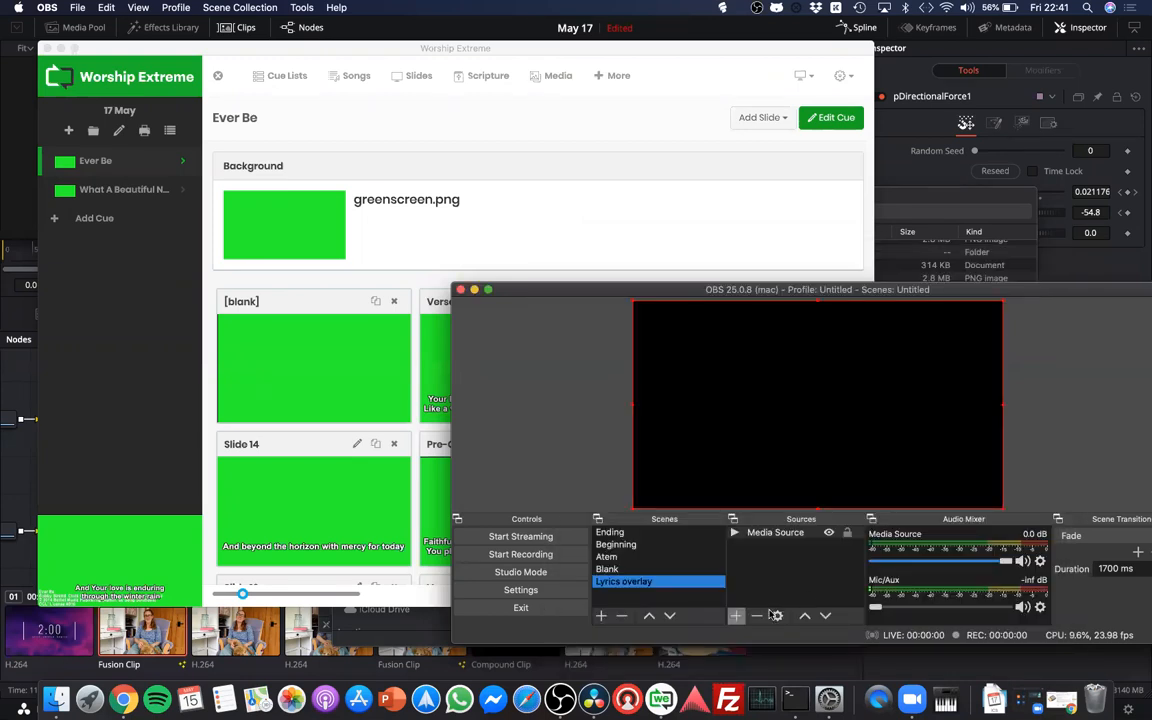
# Add a new Display Capture source to the Lyrics overlay scene, capturing display 1 with the cursor hidden
pyautogui.click(738, 616)
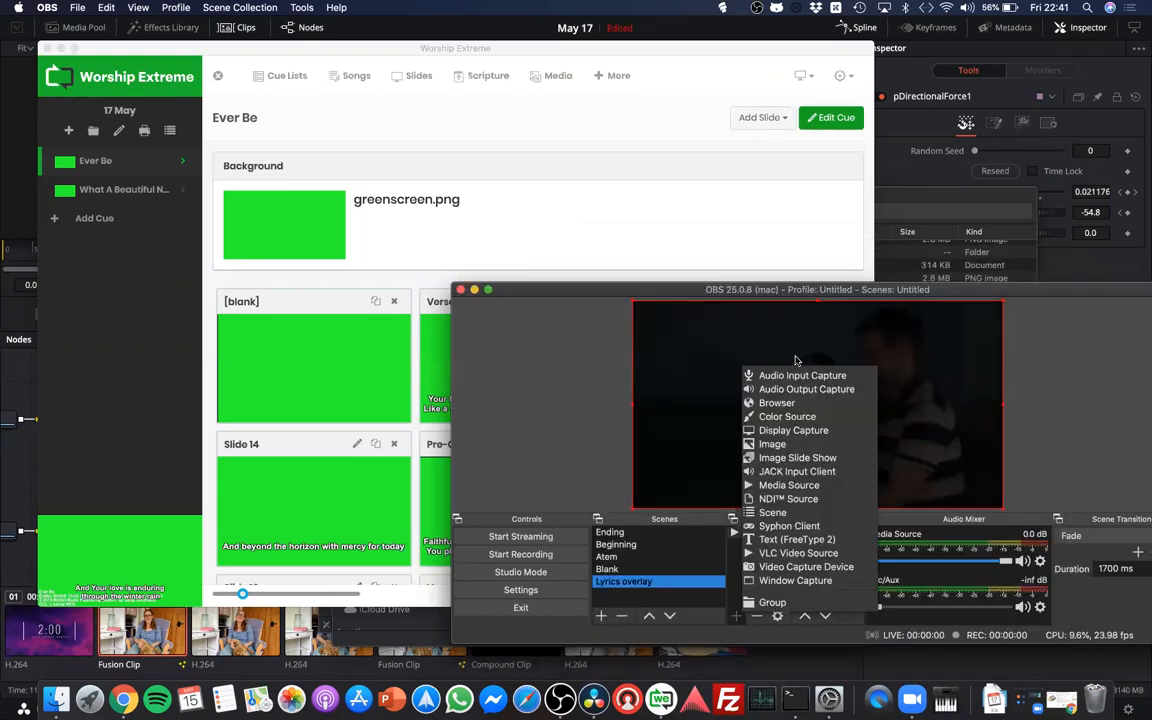
pyautogui.click(793, 431)
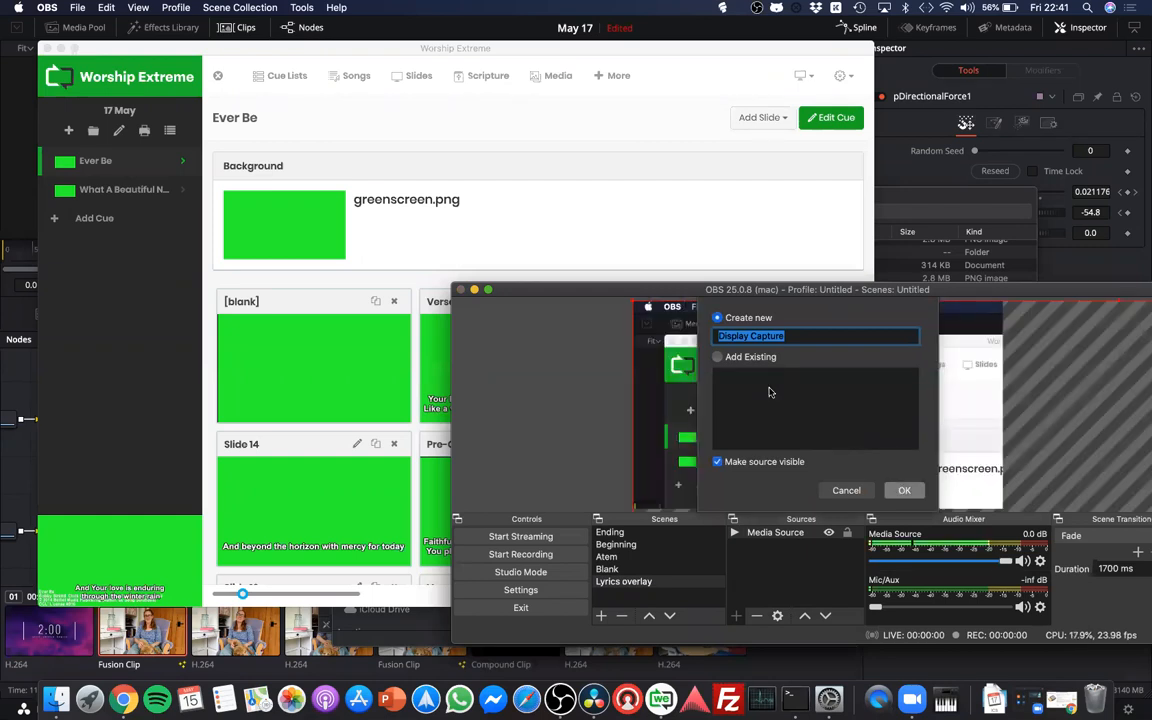
pyautogui.press('Return')
pyautogui.click(739, 527)
pyautogui.click(739, 539)
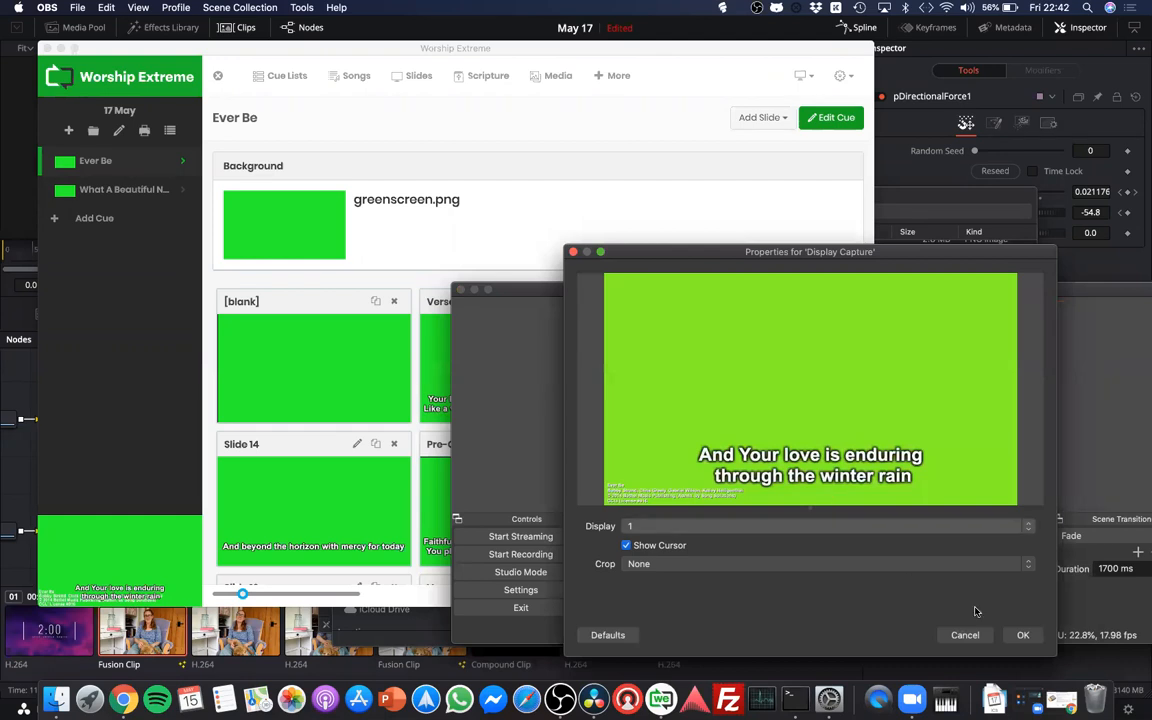
pyautogui.click(661, 548)
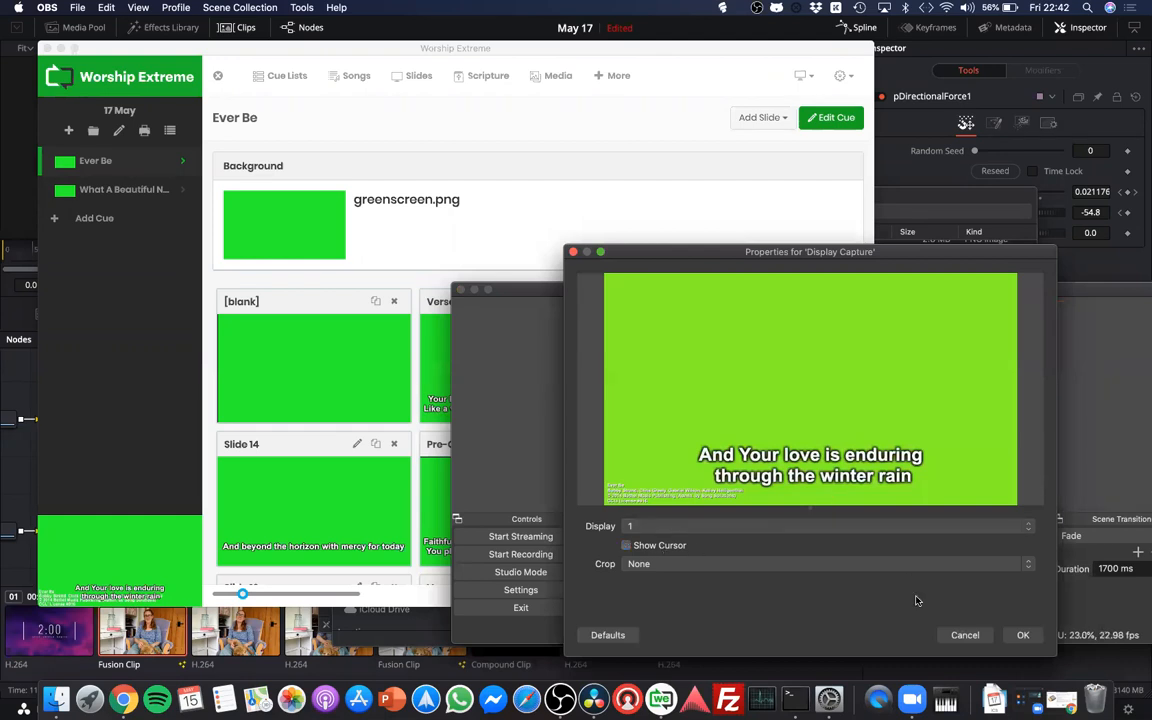
pyautogui.click(1021, 634)
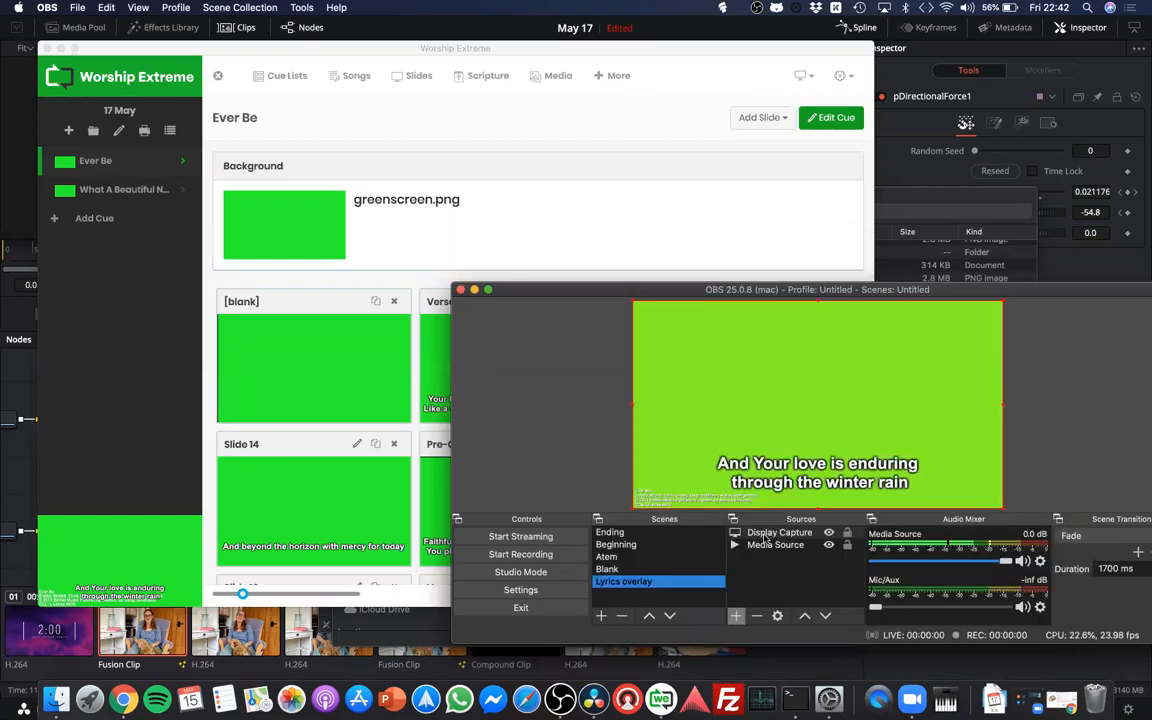
# Add a Chroma Key filter to the Display Capture source with Green as the key color type
pyautogui.rightClick(745, 402)
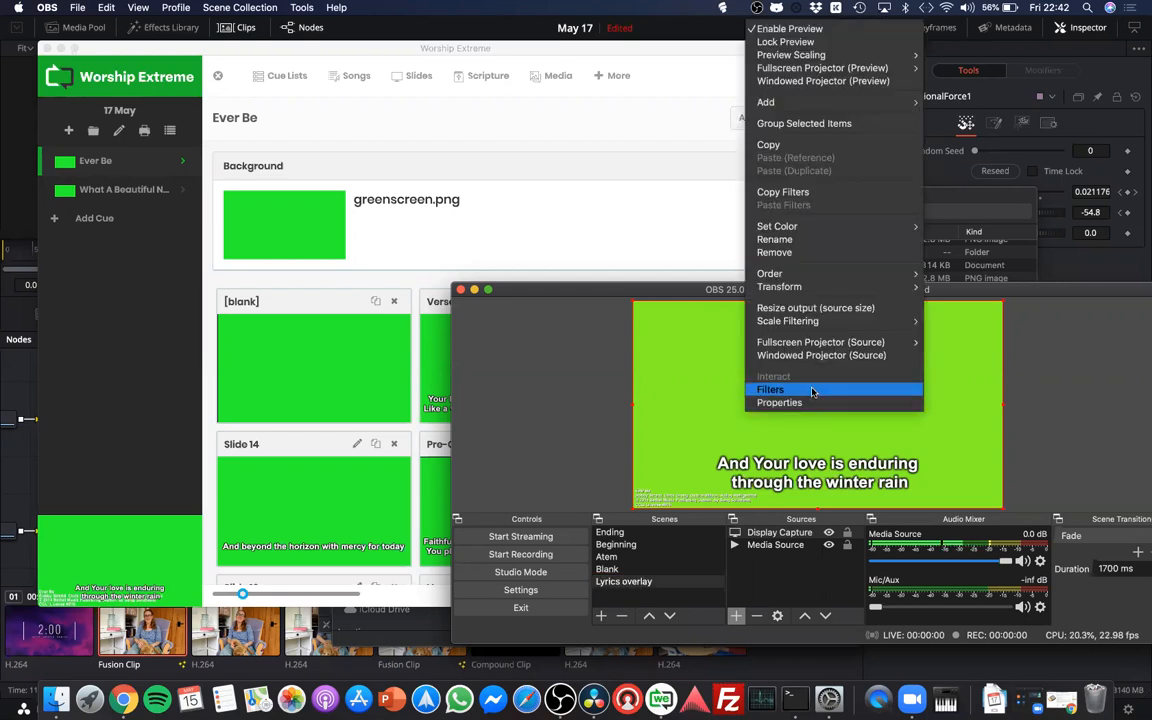
pyautogui.click(725, 389)
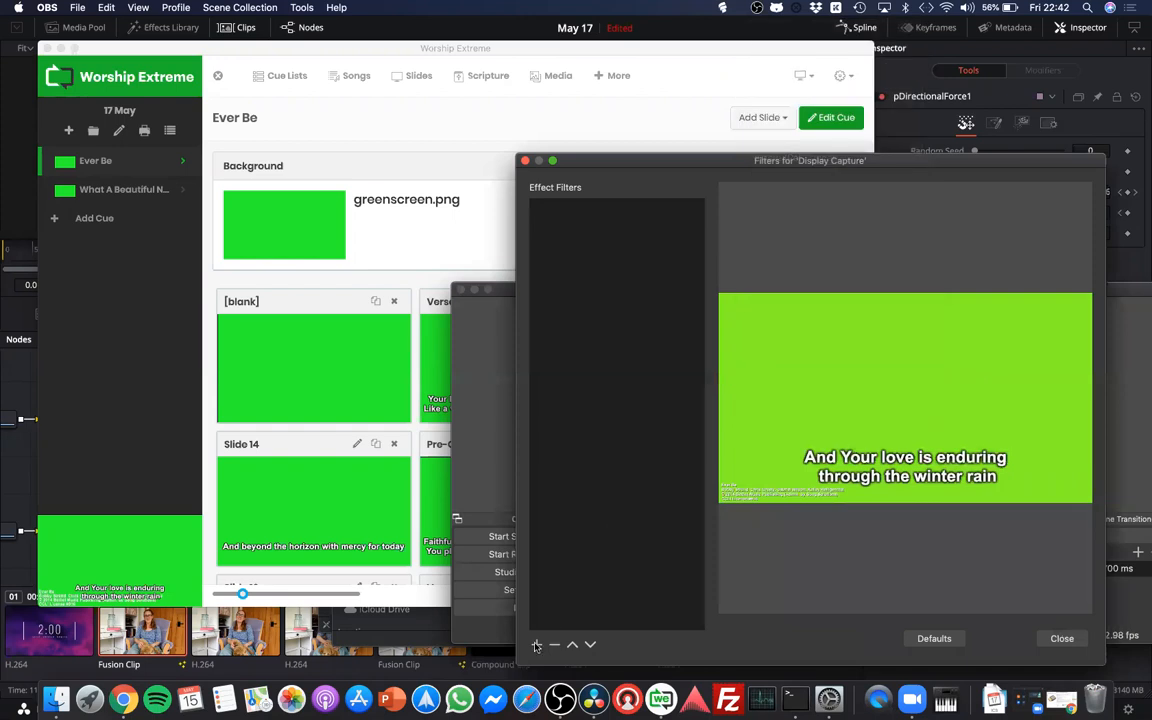
pyautogui.click(536, 644)
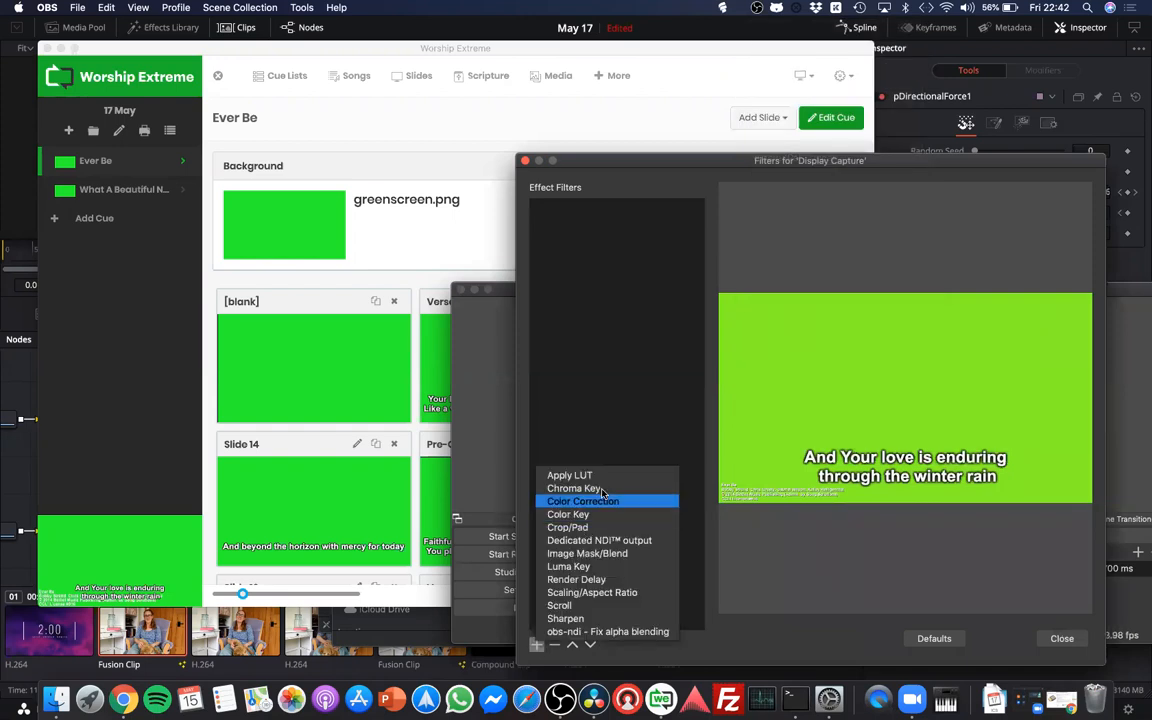
pyautogui.click(600, 489)
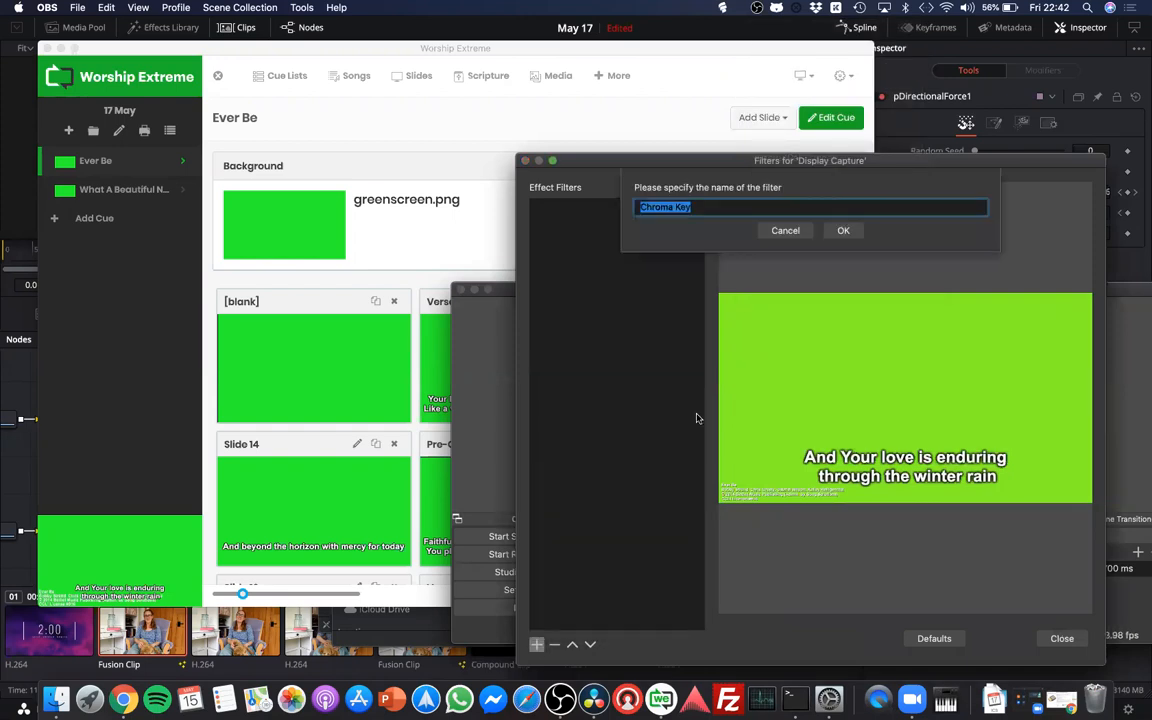
pyautogui.click(840, 231)
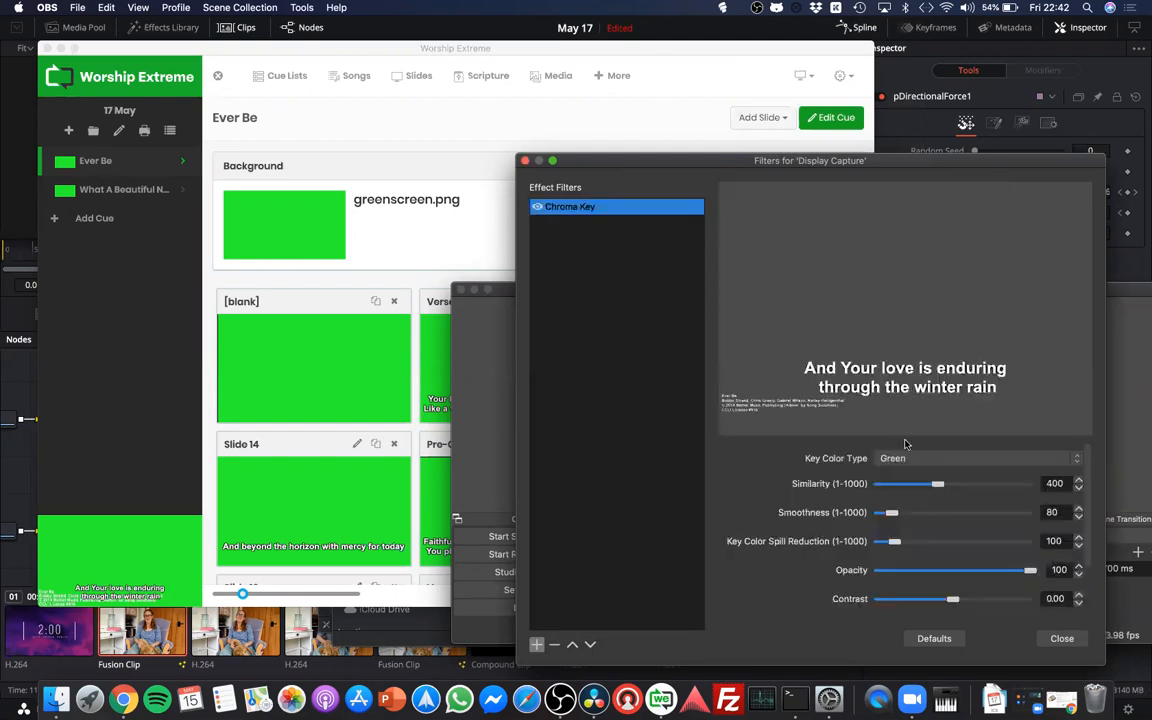
pyautogui.click(913, 457)
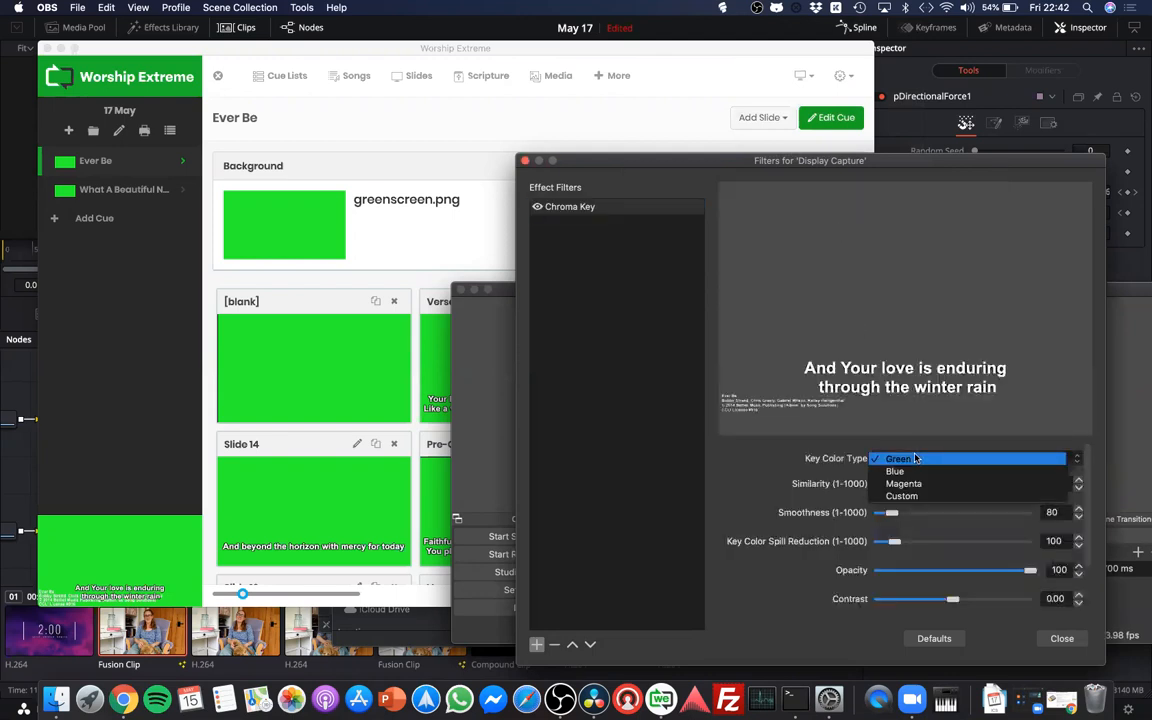
pyautogui.click(914, 458)
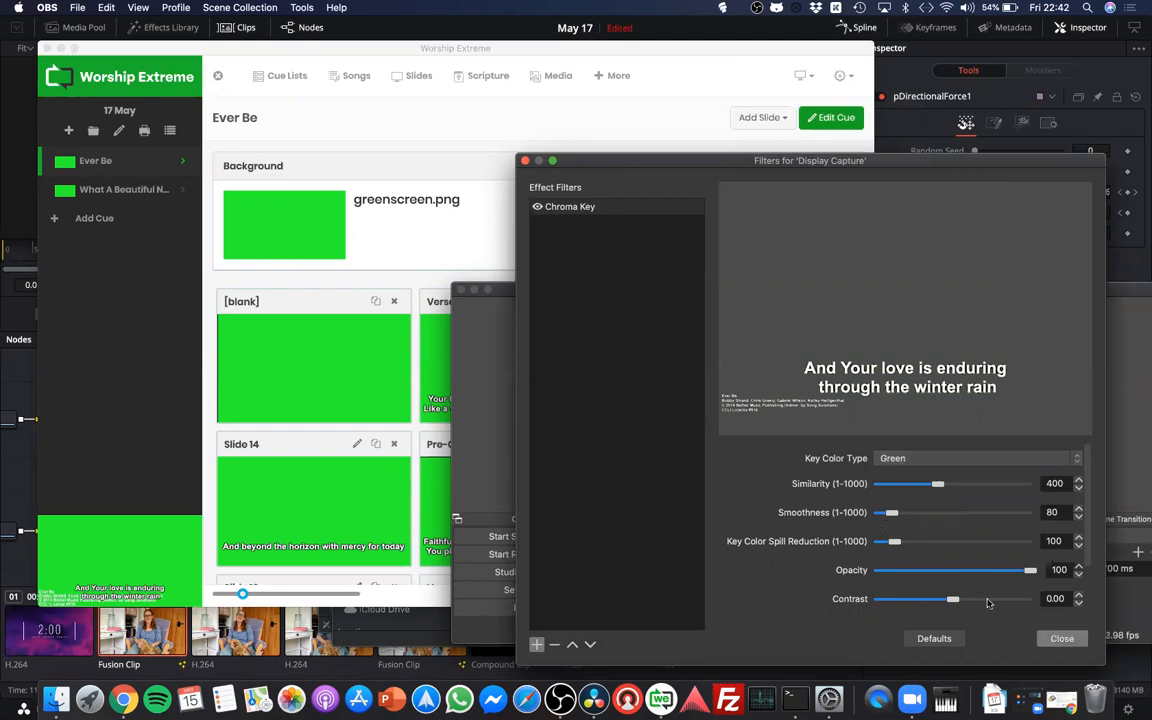
pyautogui.click(1058, 638)
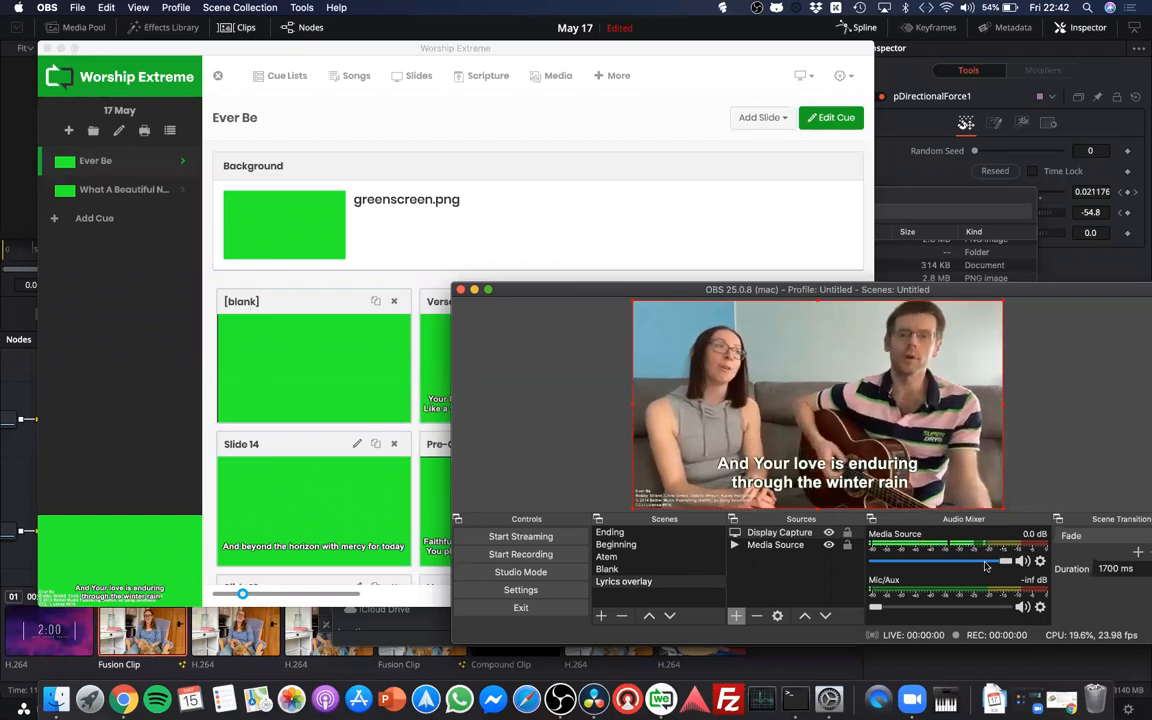
# Set the Media Source's audio monitoring to Monitor and Output in the advanced audio properties
pyautogui.click(1040, 562)
pyautogui.click(775, 562)
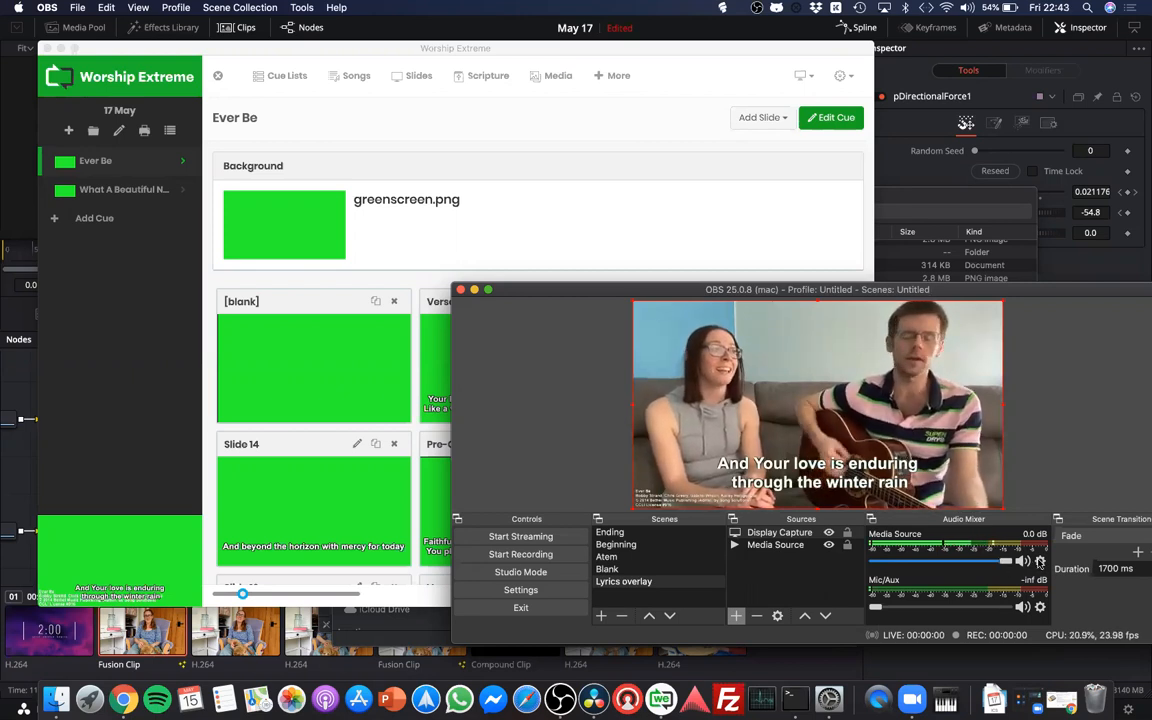
pyautogui.click(1040, 562)
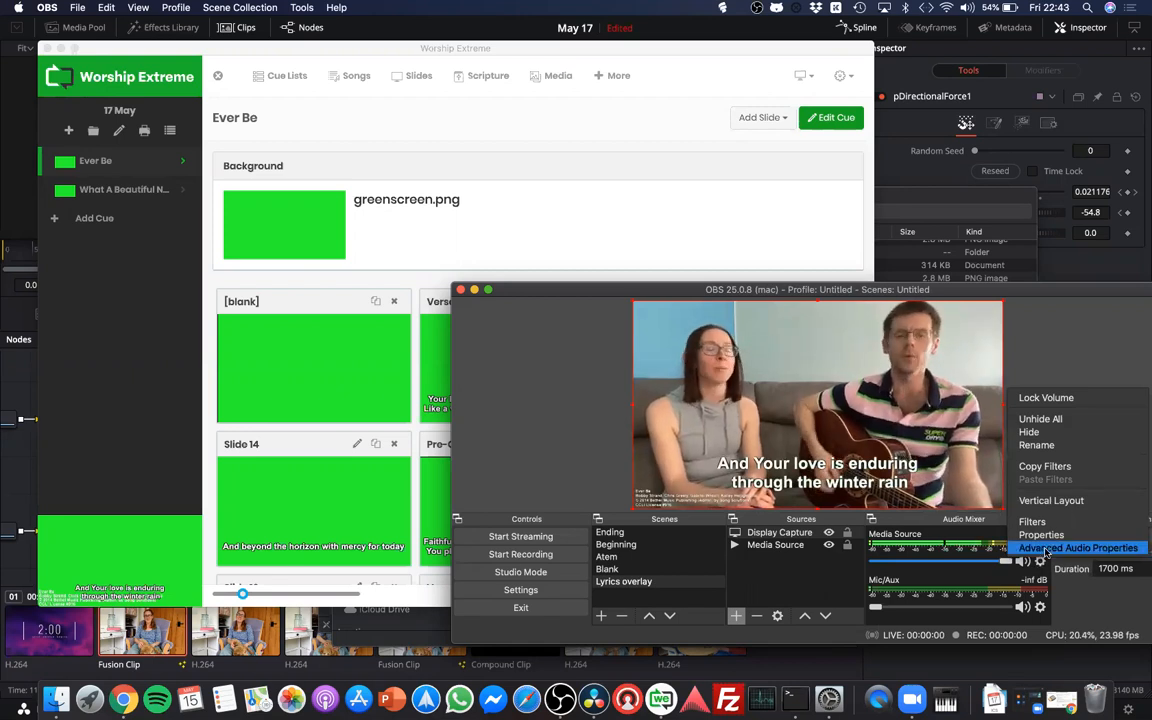
pyautogui.click(1045, 549)
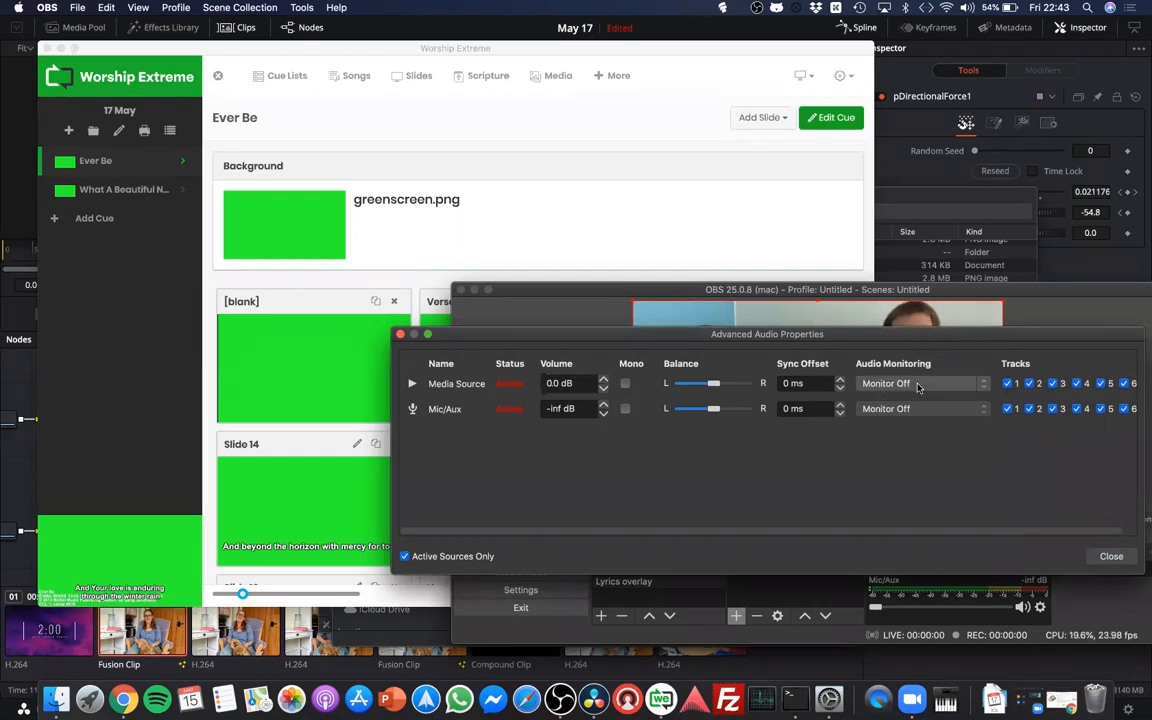
pyautogui.click(918, 384)
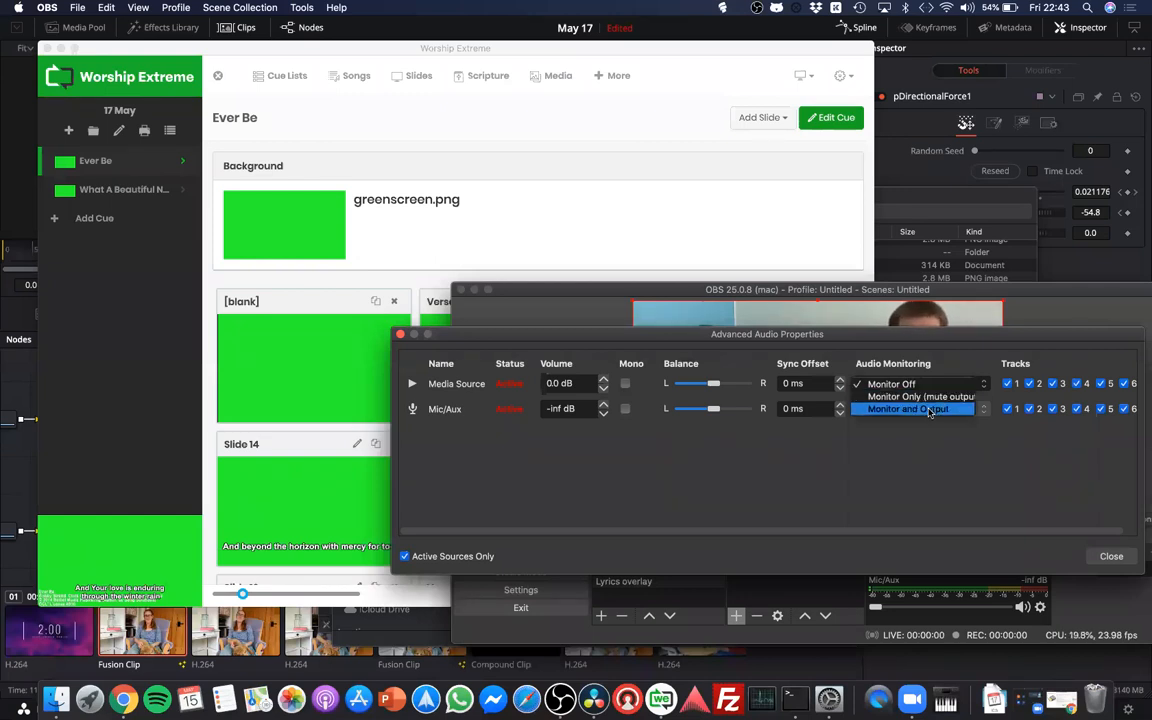
pyautogui.click(929, 410)
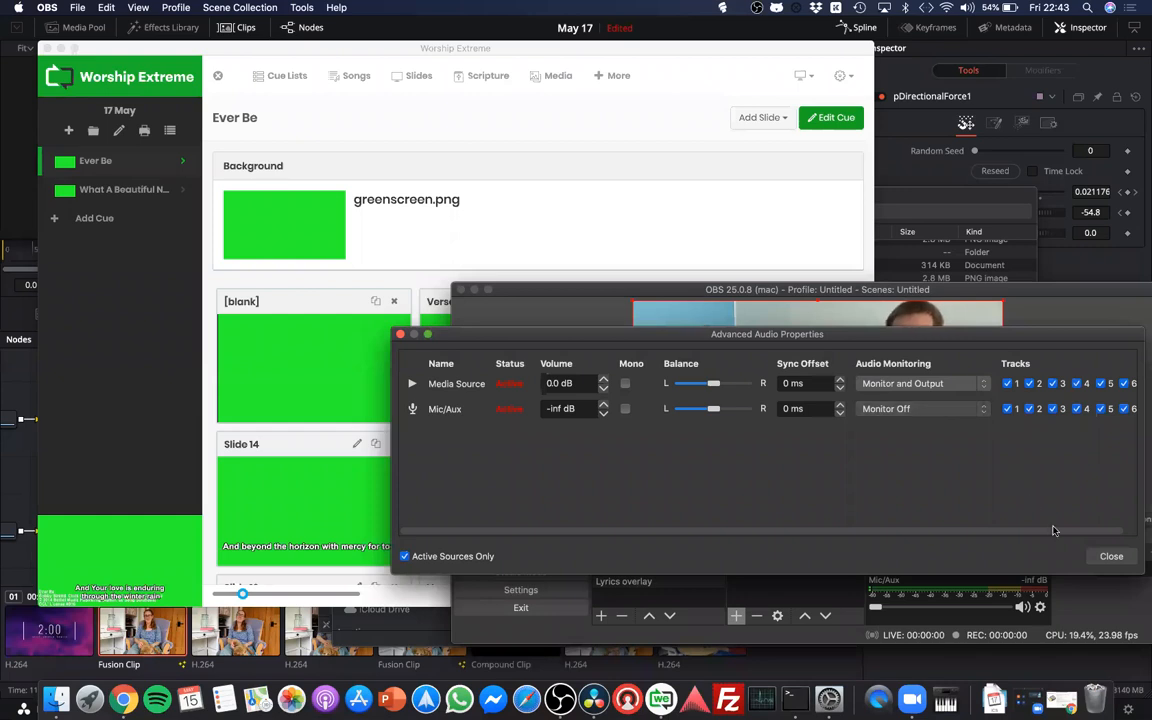
pyautogui.click(1099, 556)
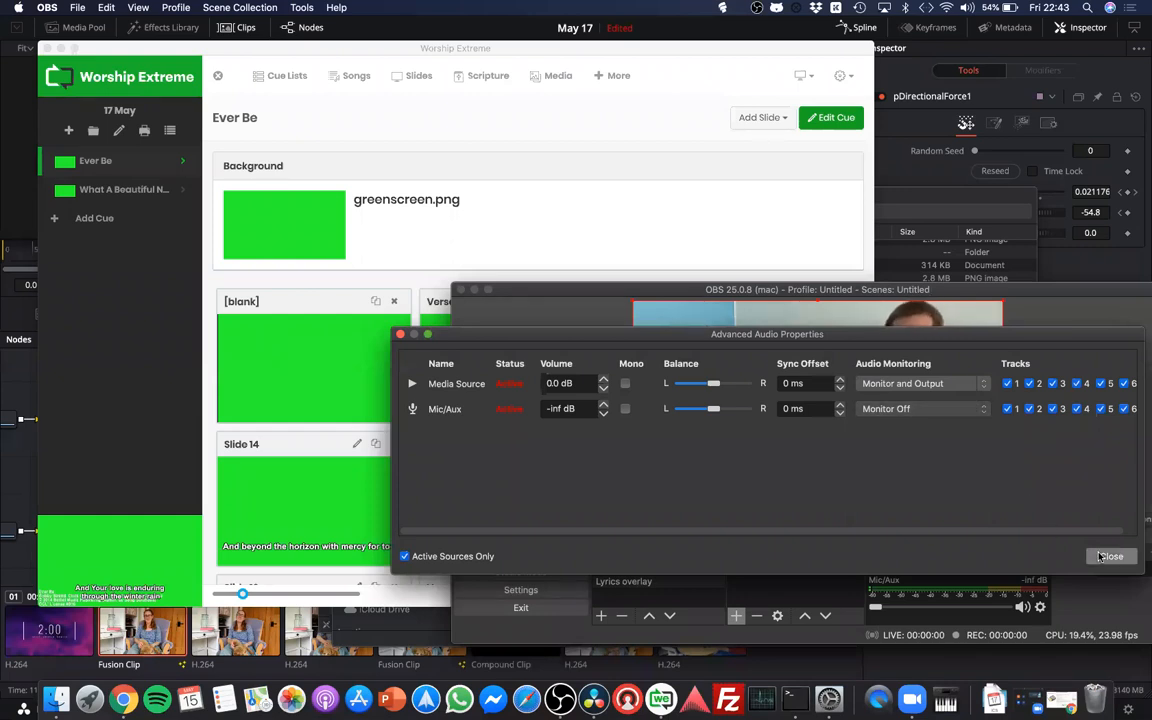
# Switch to Worship Extreme and present the [blank] slide of Ever Be
pyautogui.click(360, 357)
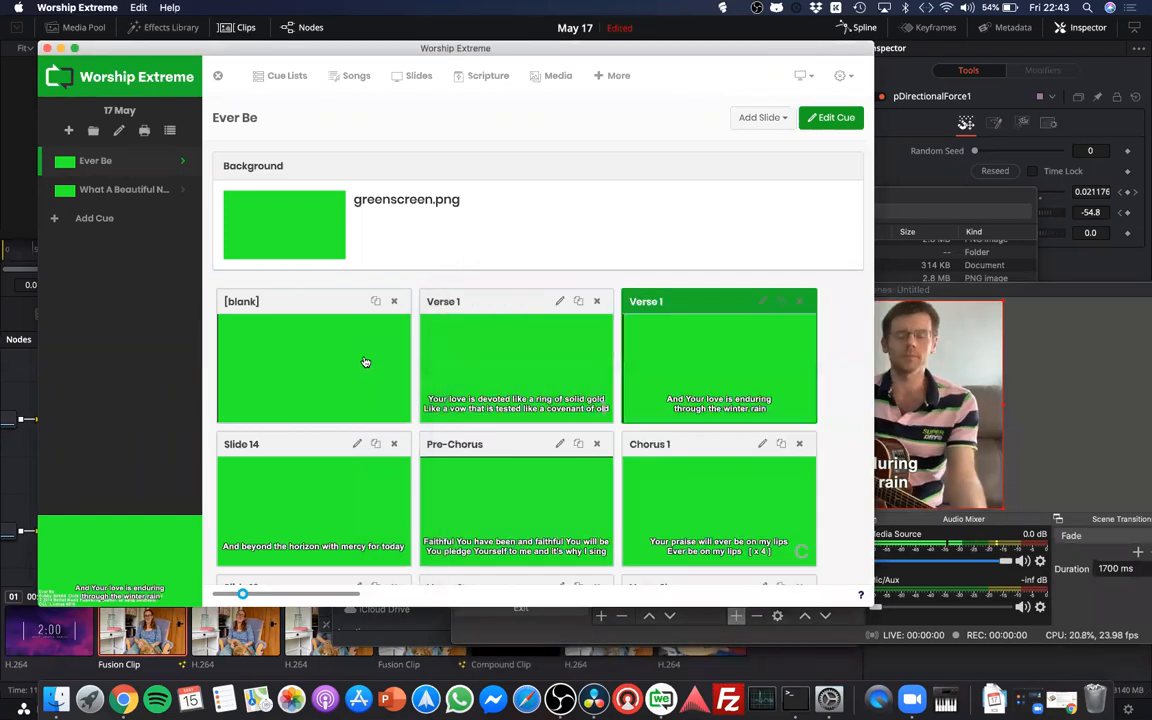
pyautogui.click(366, 362)
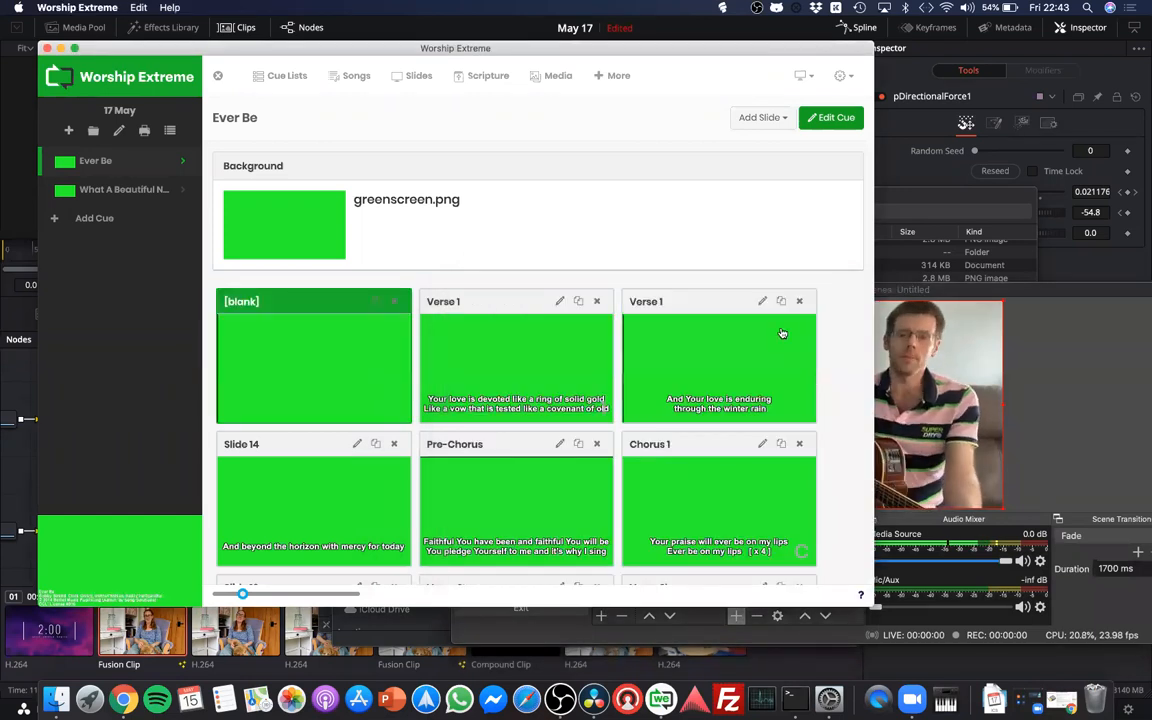
# Return to OBS, start recording from the Blank scene, and switch to the Lyrics overlay scene
pyautogui.click(947, 298)
pyautogui.click(621, 569)
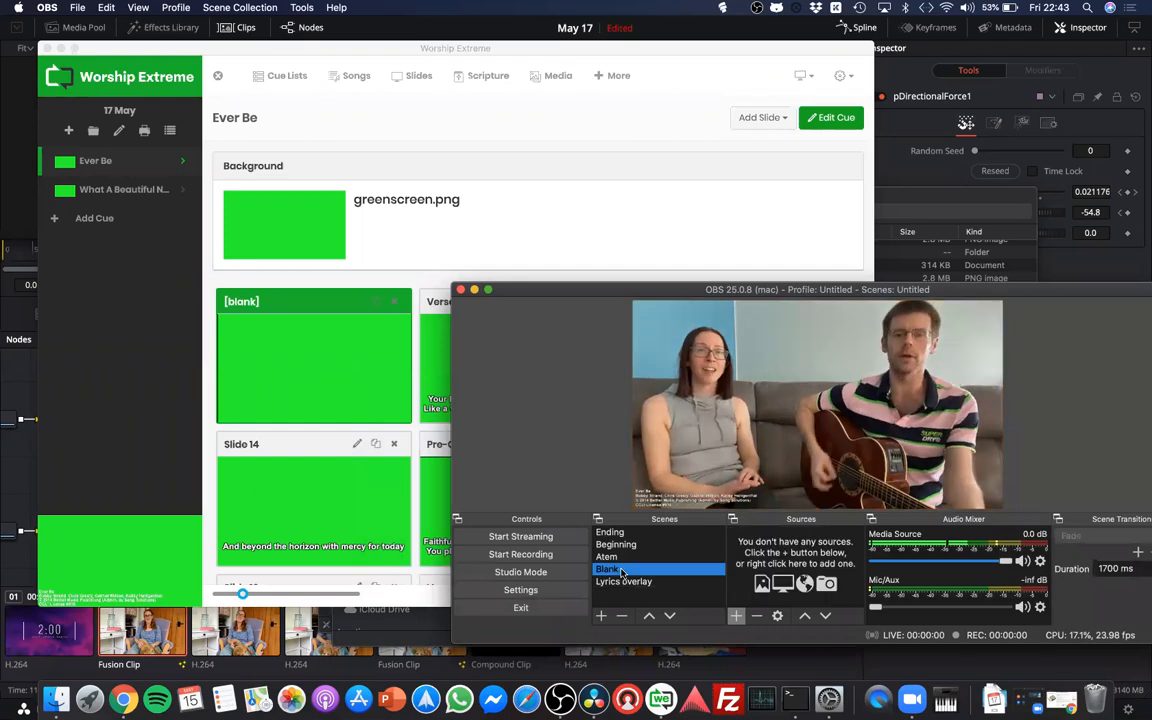
pyautogui.click(553, 555)
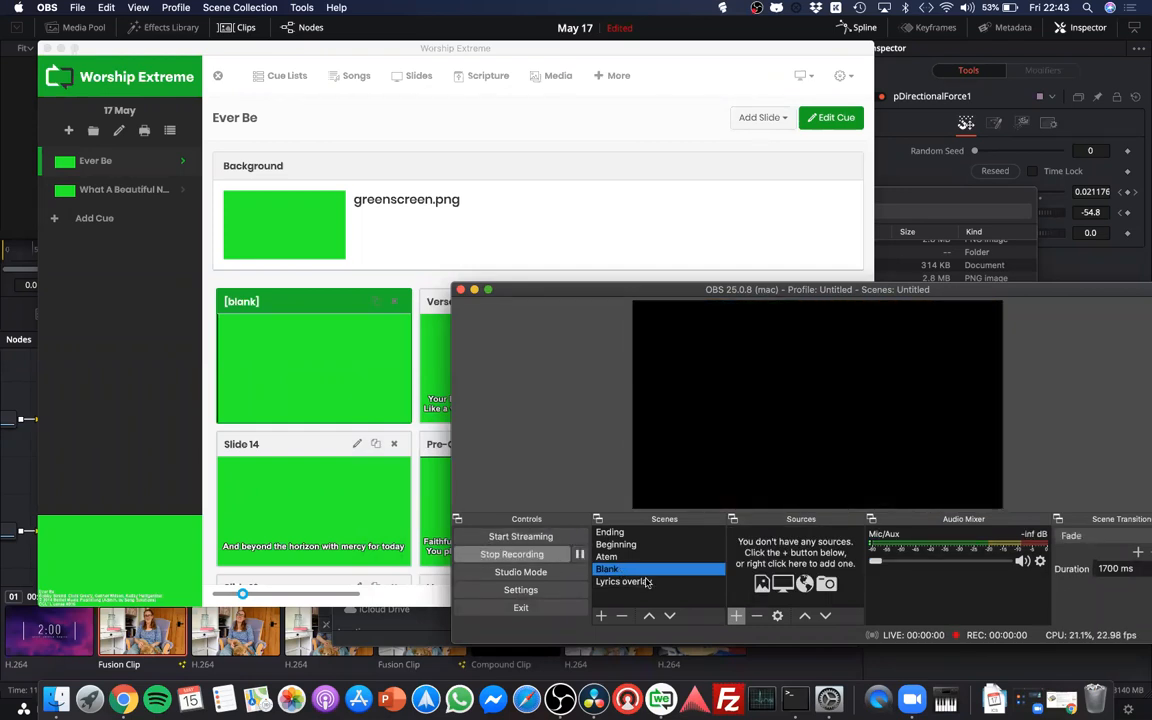
pyautogui.click(645, 582)
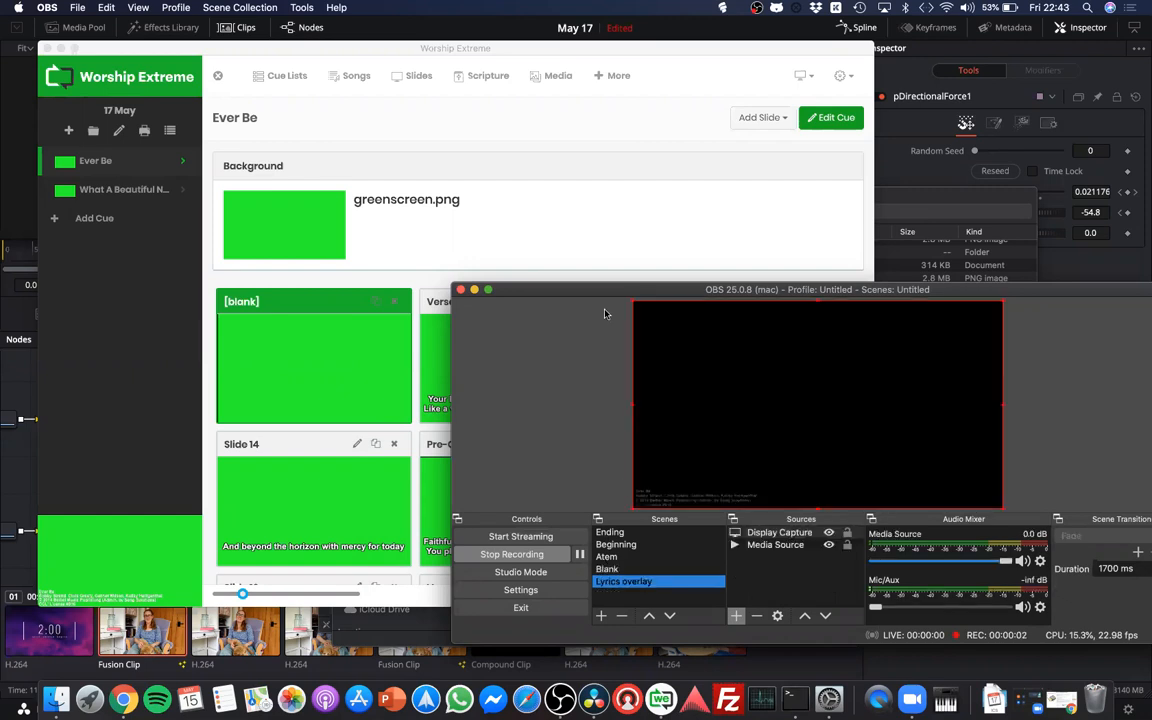
# Move the OBS window clear of the lyric slides and present the Ever Be slides in order from Verse 1 through Chorus 1
pyautogui.moveTo(640, 289); pyautogui.dragTo(771, 452)
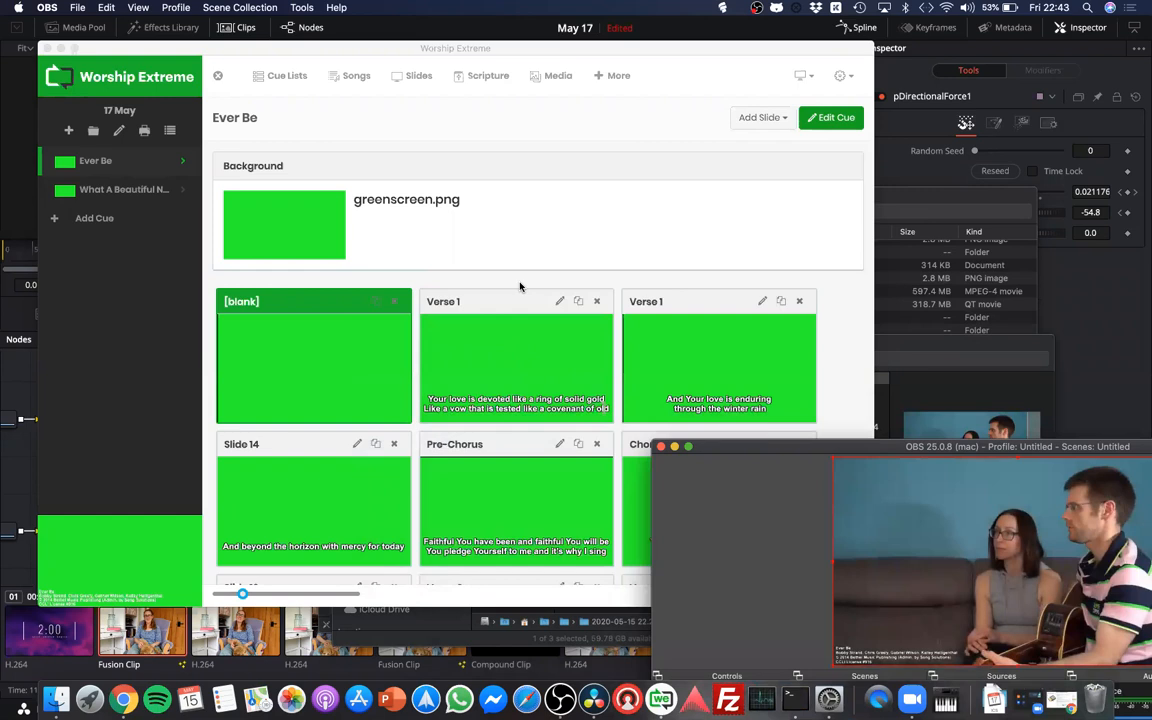
pyautogui.click(513, 346)
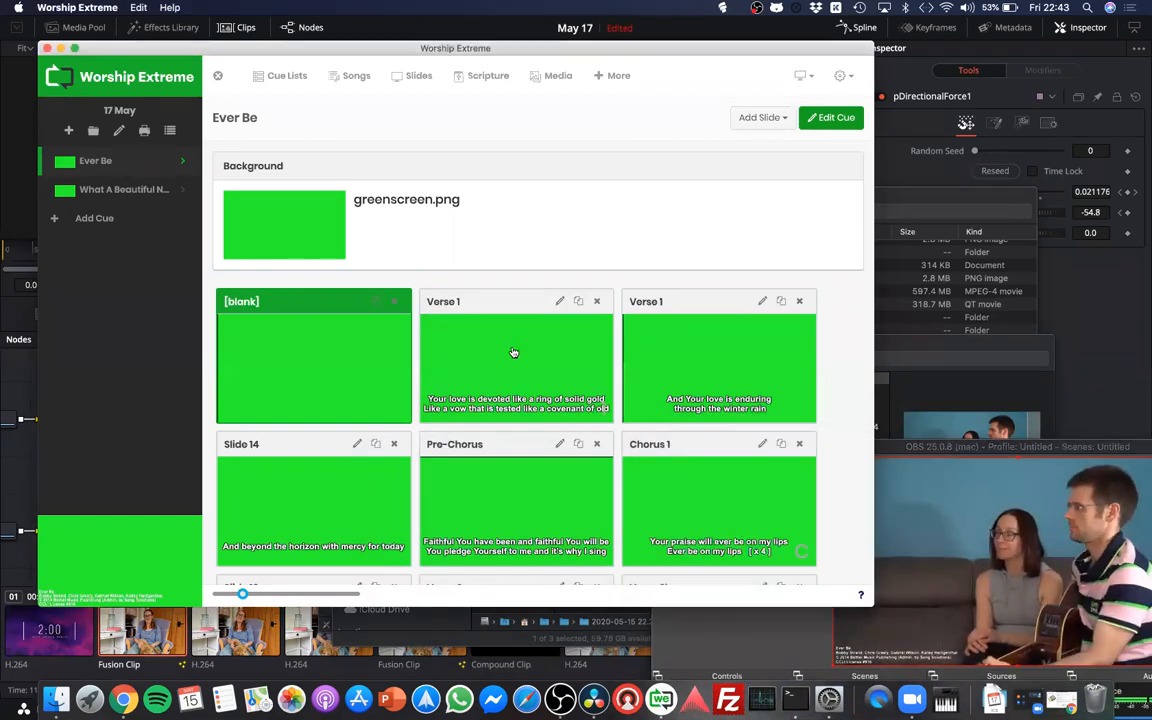
pyautogui.click(513, 352)
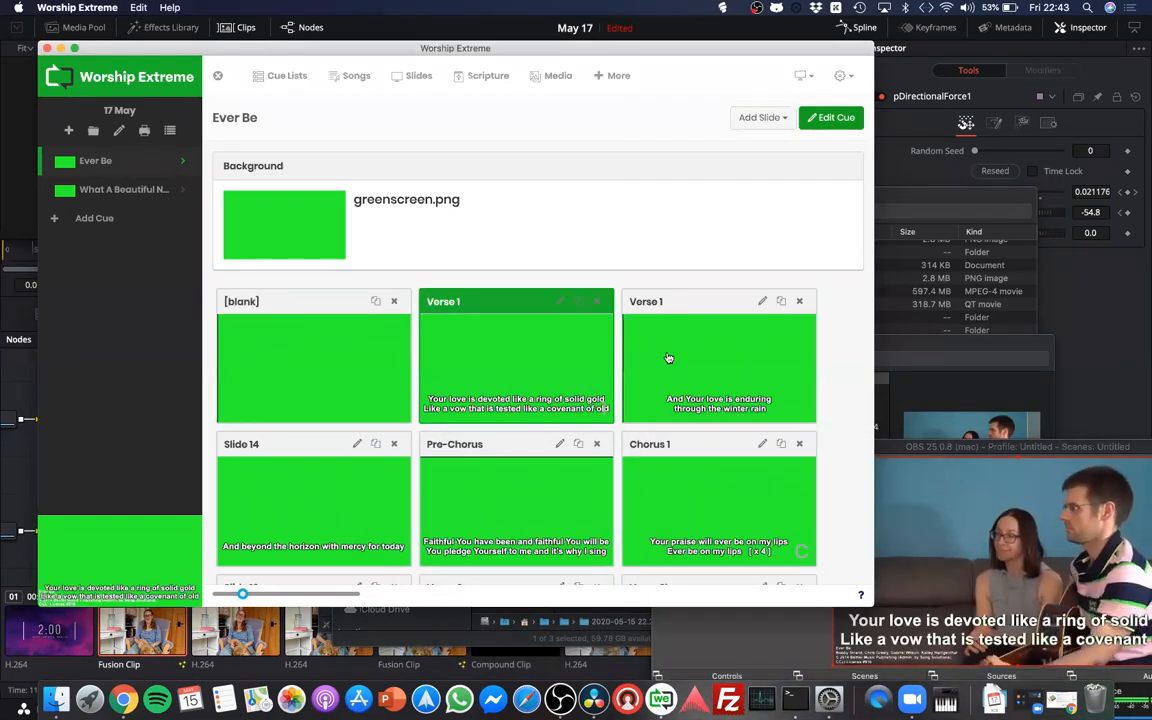
pyautogui.click(668, 358)
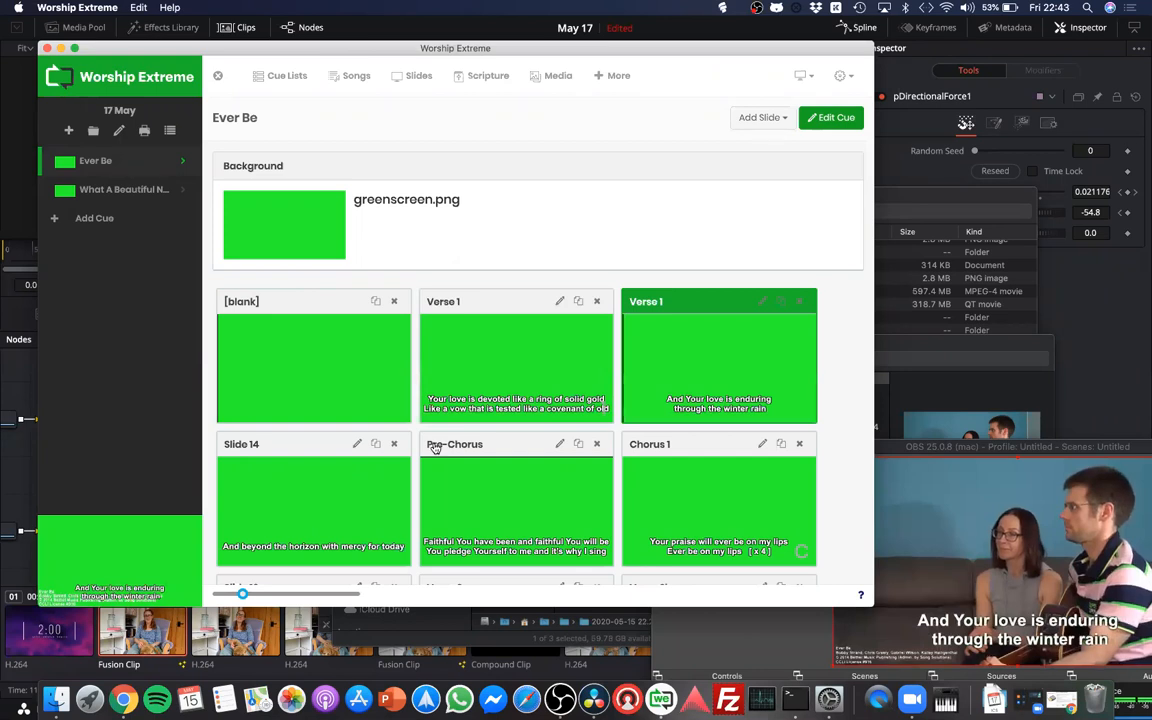
pyautogui.click(407, 485)
pyautogui.click(575, 484)
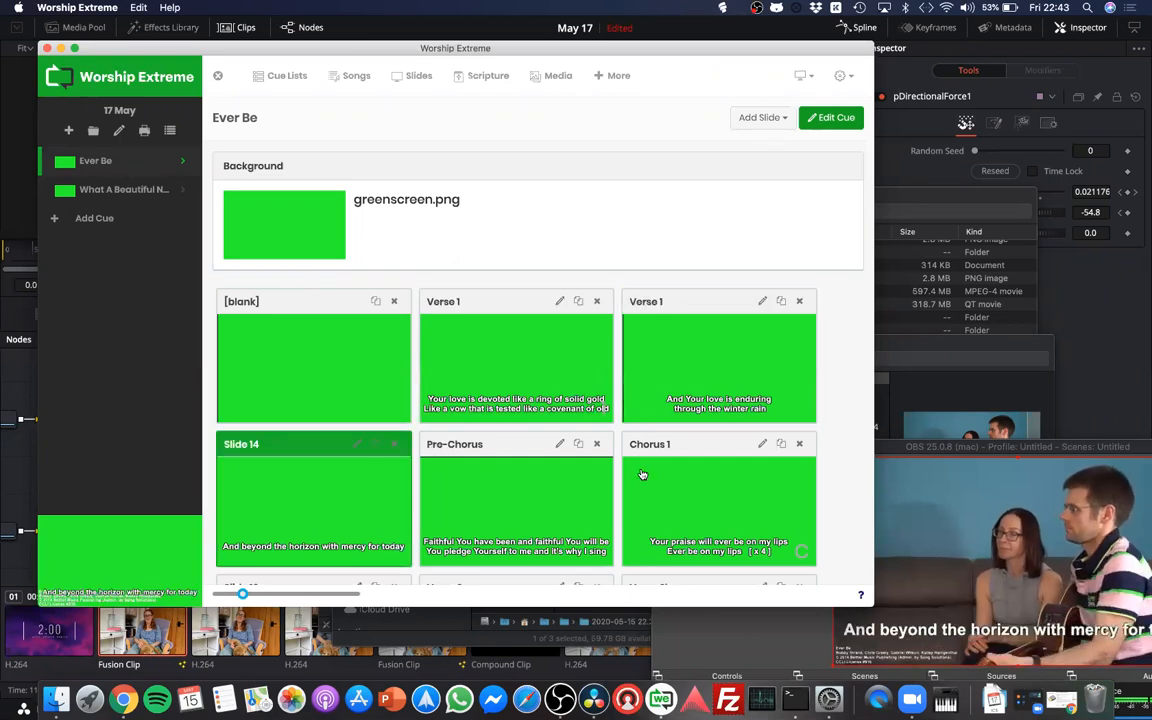
pyautogui.click(670, 470)
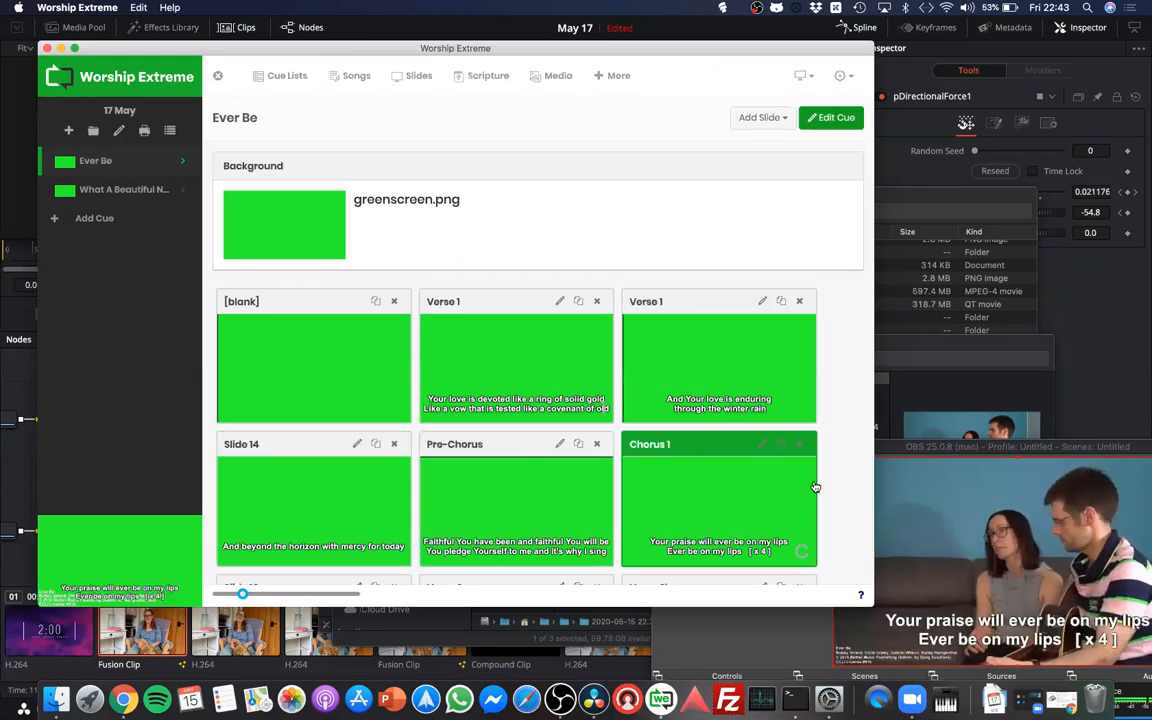
# Bring OBS back to the front, move its window fully into view, and stop the recording
pyautogui.press('super+Tab')
pyautogui.moveTo(900, 441); pyautogui.dragTo(684, 241)
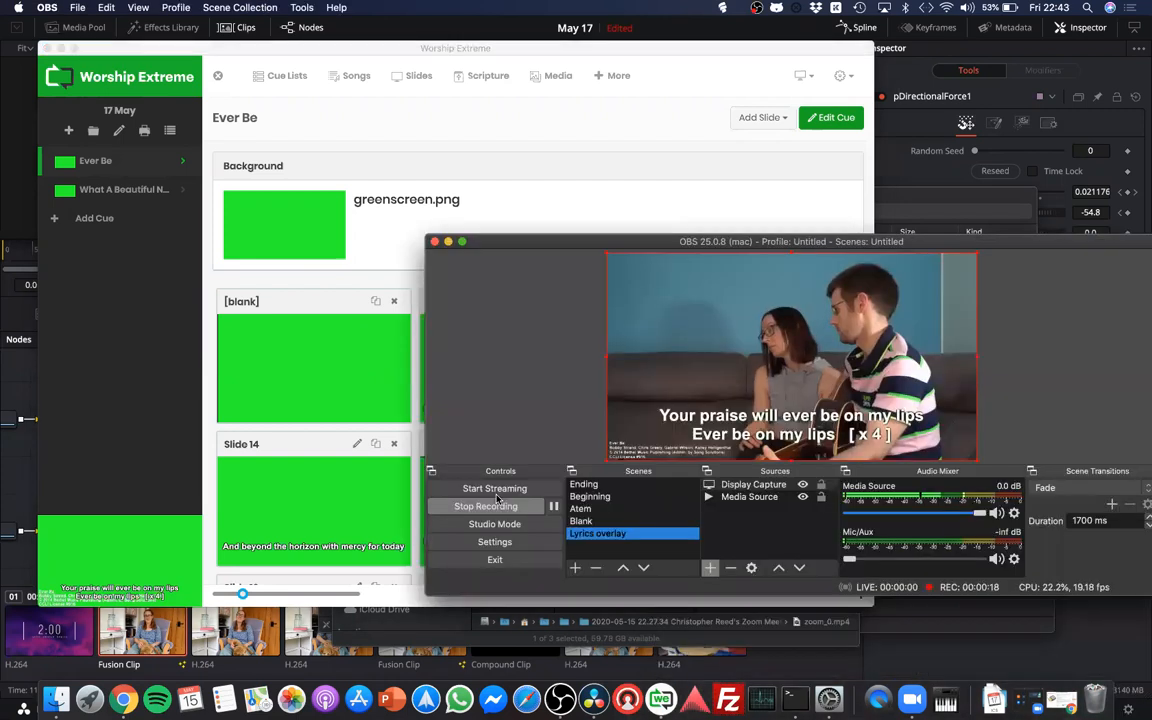
pyautogui.click(495, 507)
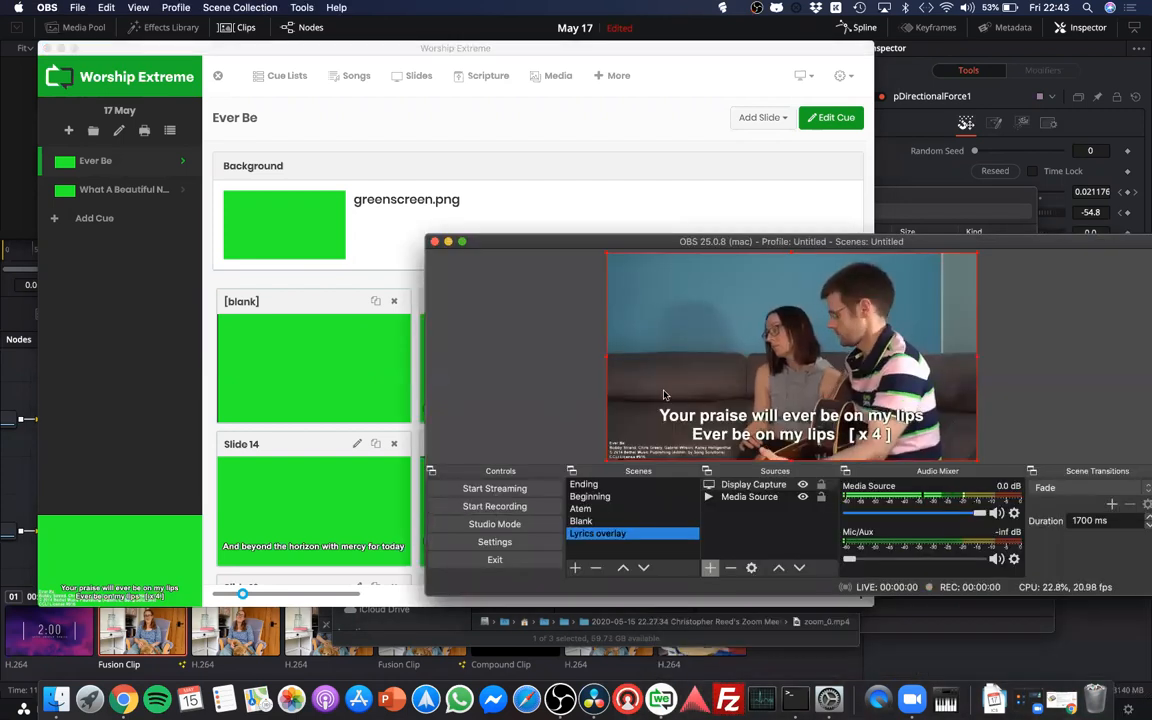